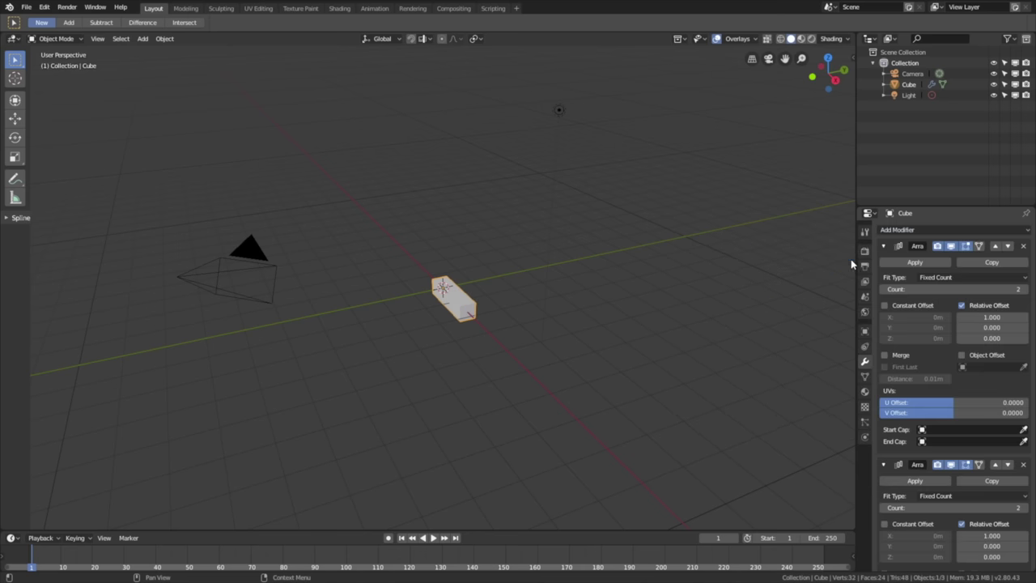
Add a third Array modifier to the cube, and set the first Array to a count of 12 with an X relative offset of 1.05
click(897, 231)
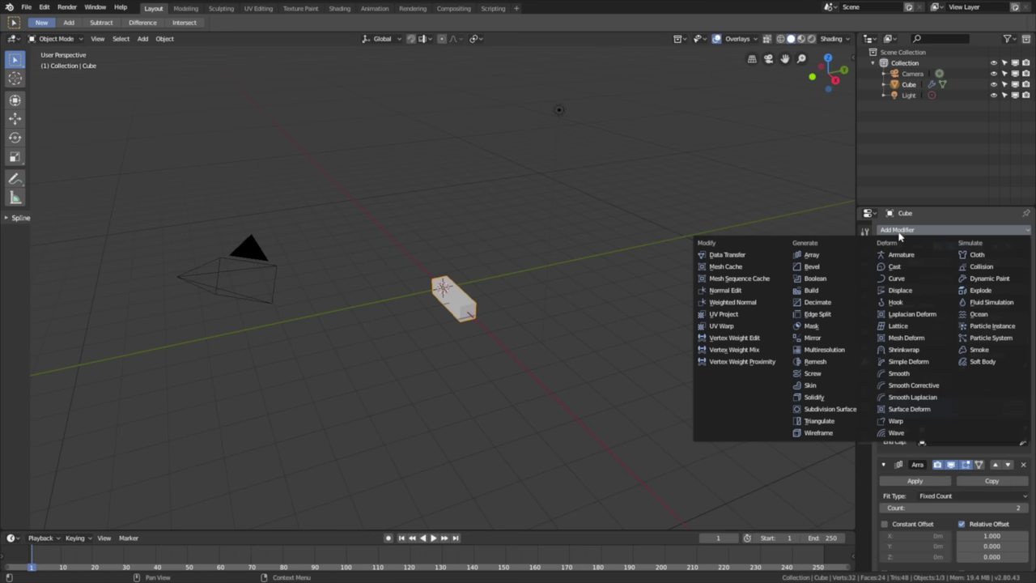
click(857, 254)
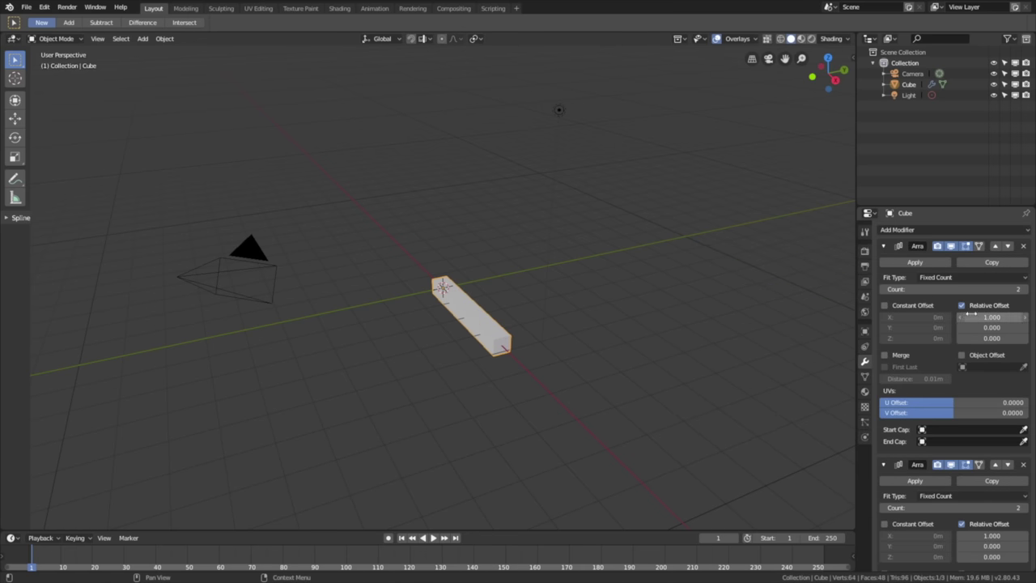
click(954, 289)
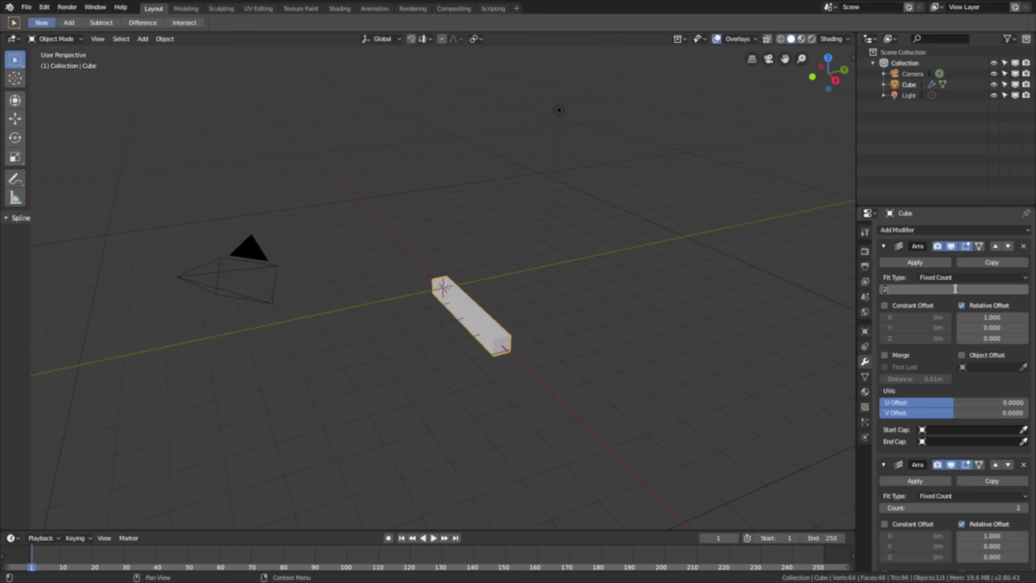
text(12)
key(Return)
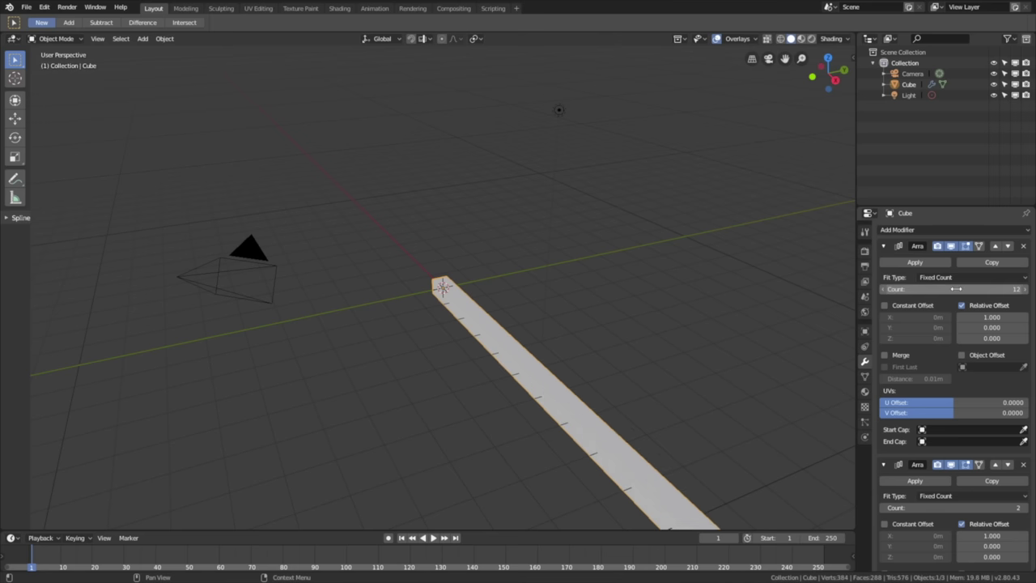
click(982, 317)
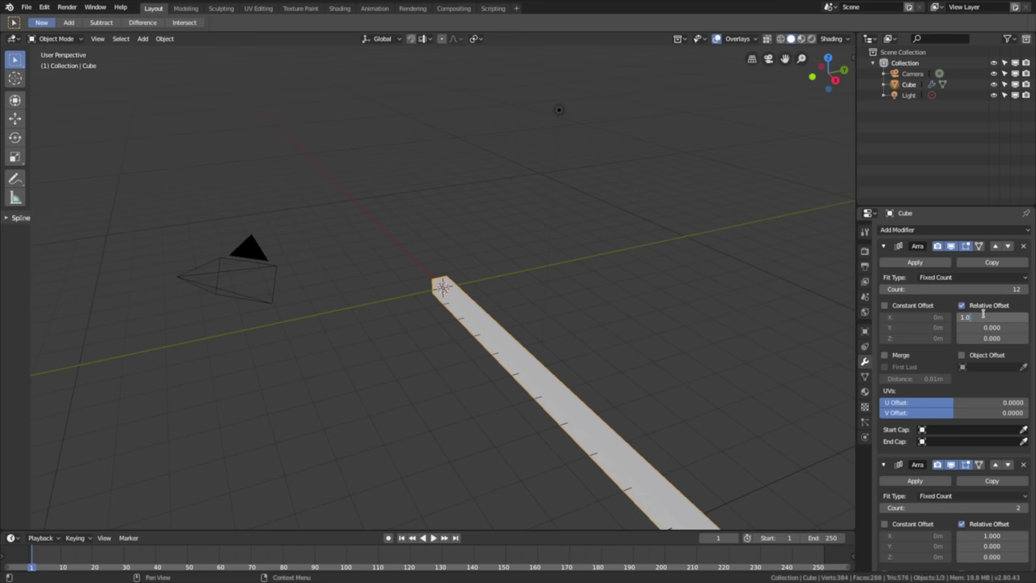
text(50)
key(Return)
Set the second Array modifier to a count of 12 with relative offsets of 0 in X and 1.05 in Y
scroll(986, 317, down, 5)
click(973, 332)
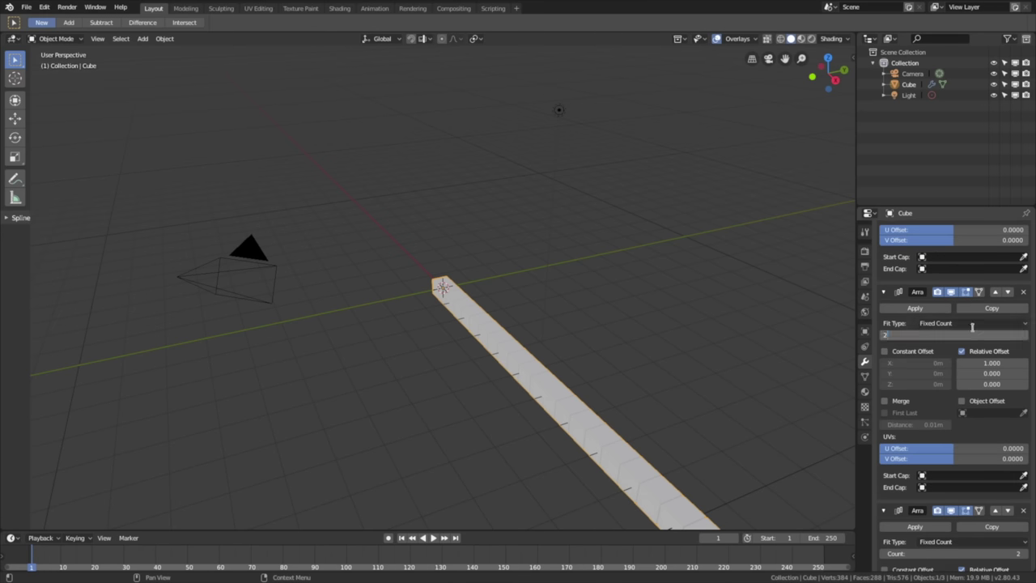
key(Return)
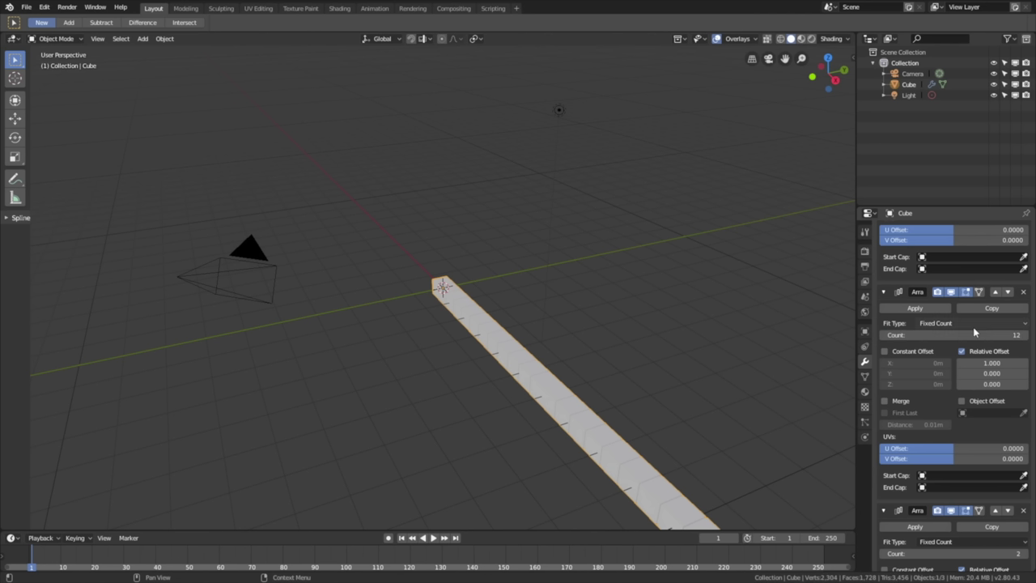
click(987, 361)
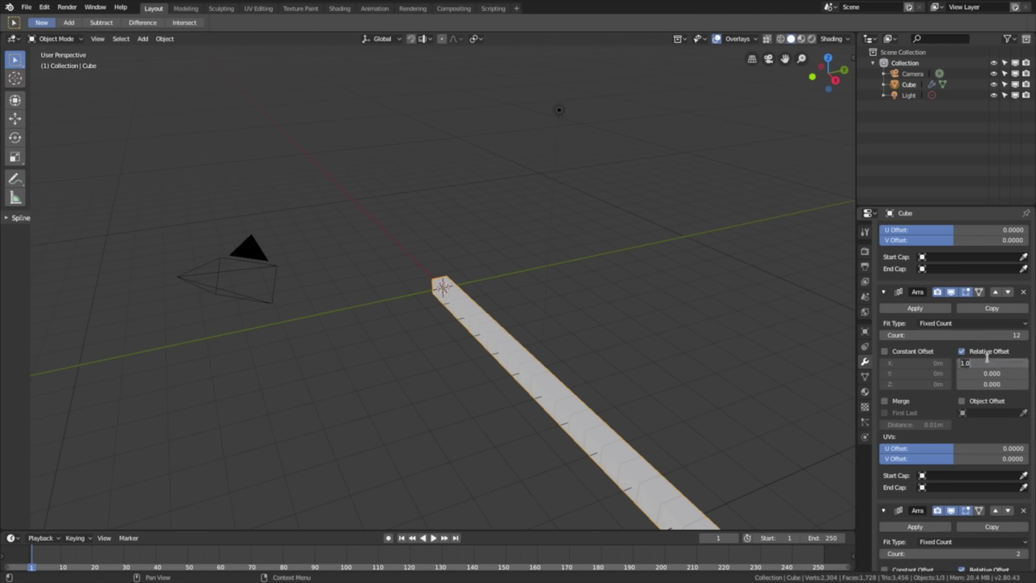
text(0)
key(Return)
click(990, 373)
text(1.0)
key(Return)
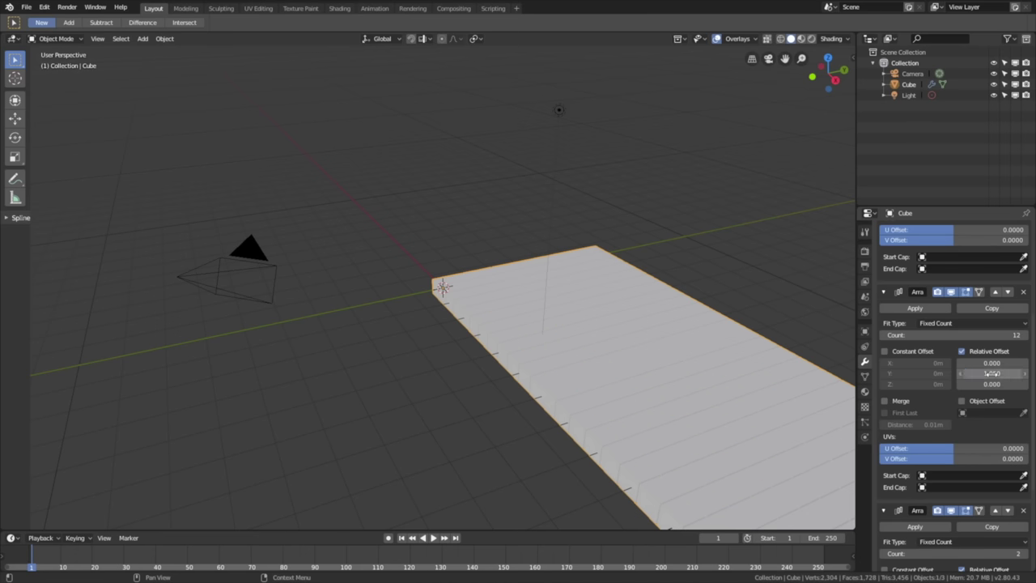
Set the third Array modifier to a count of 12 with relative offsets of 0 in X and 1.05 in Z
scroll(991, 373, down, 5)
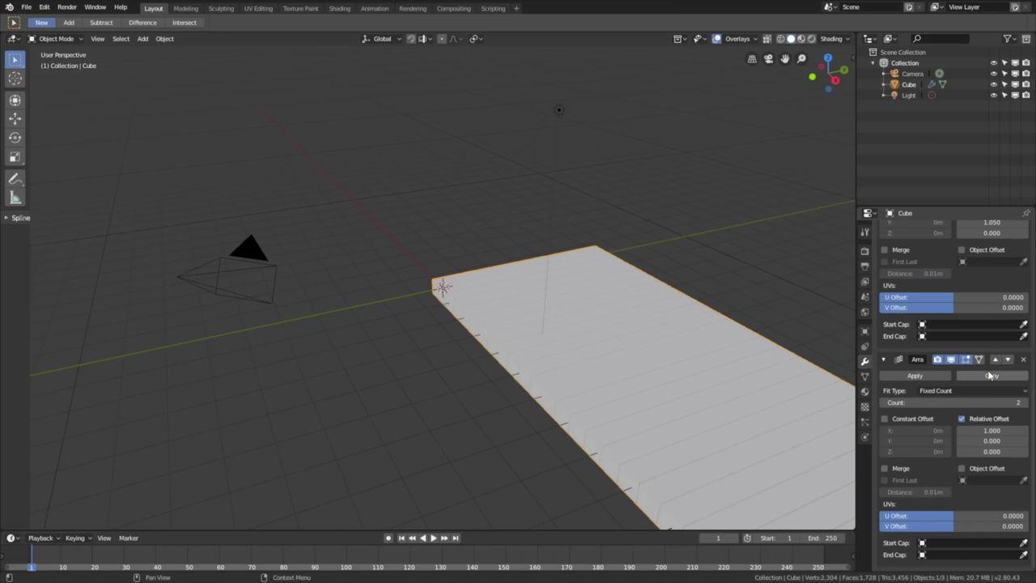
click(985, 396)
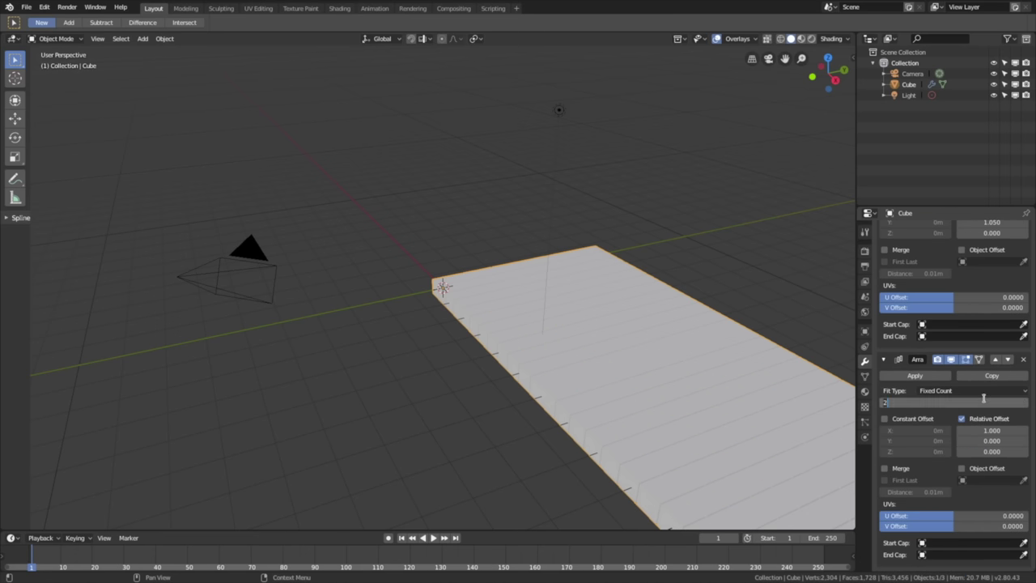
text(12)
key(Return)
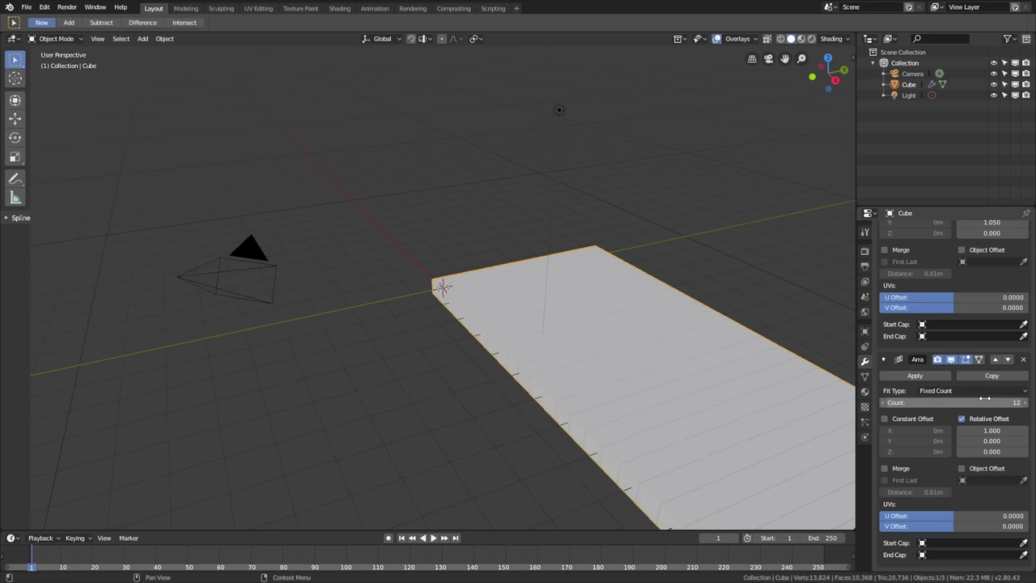
click(995, 427)
text(0)
key(Return)
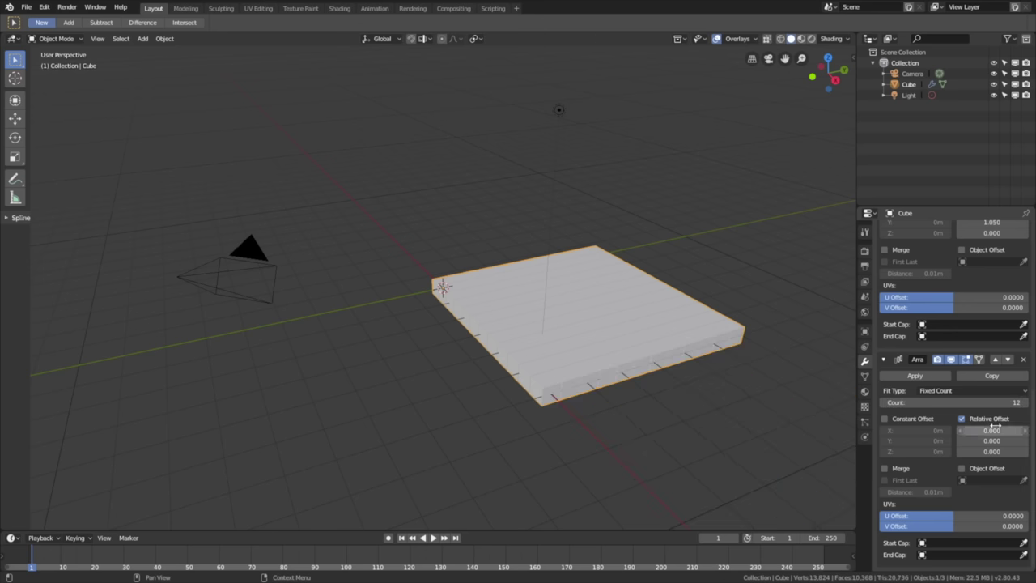
click(990, 452)
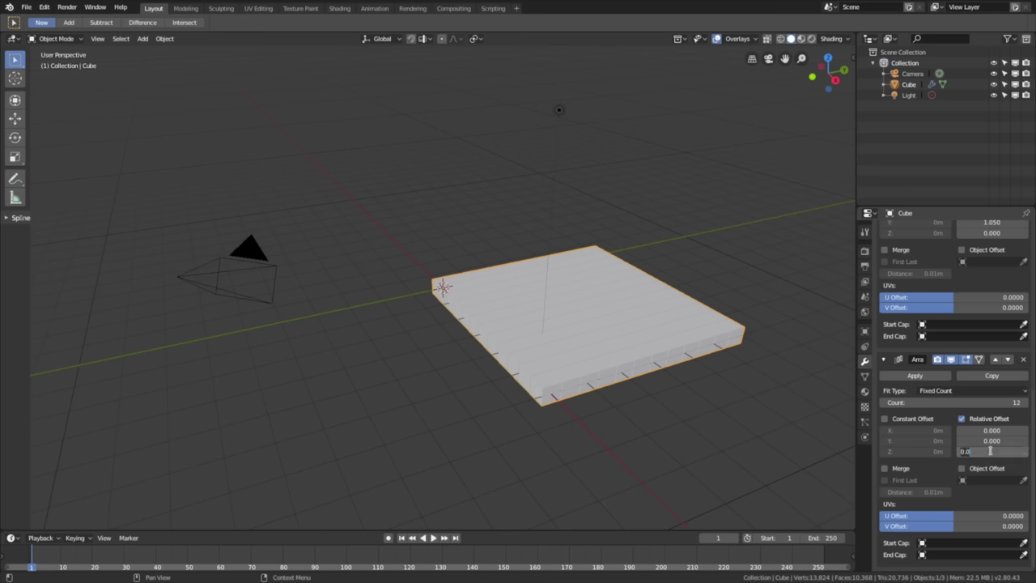
text(1.05)
key(Return)
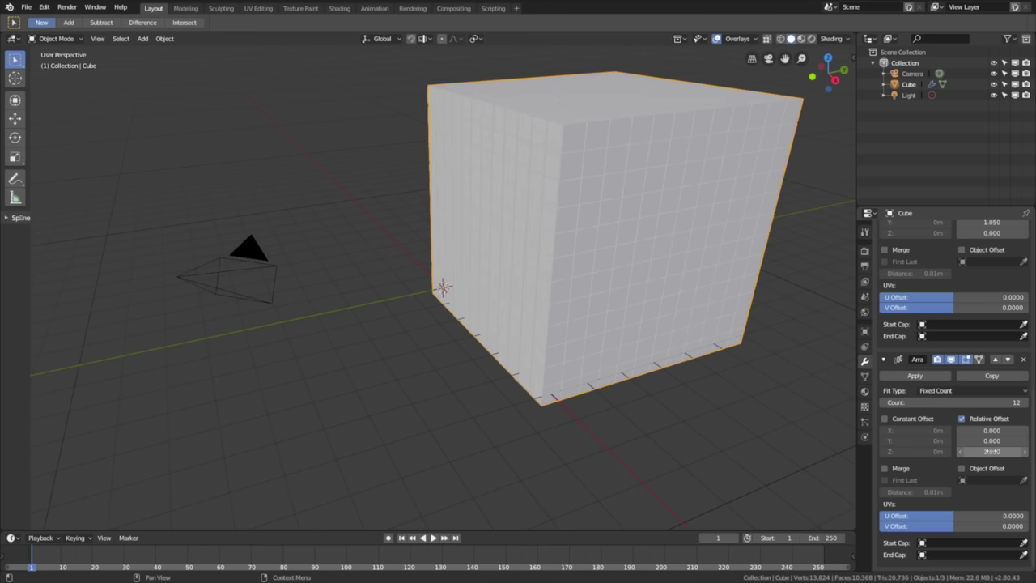
Apply all three Array modifiers to the cube, starting with the first one
scroll(947, 356, up, 8)
scroll(939, 340, up, 2)
click(914, 264)
click(914, 263)
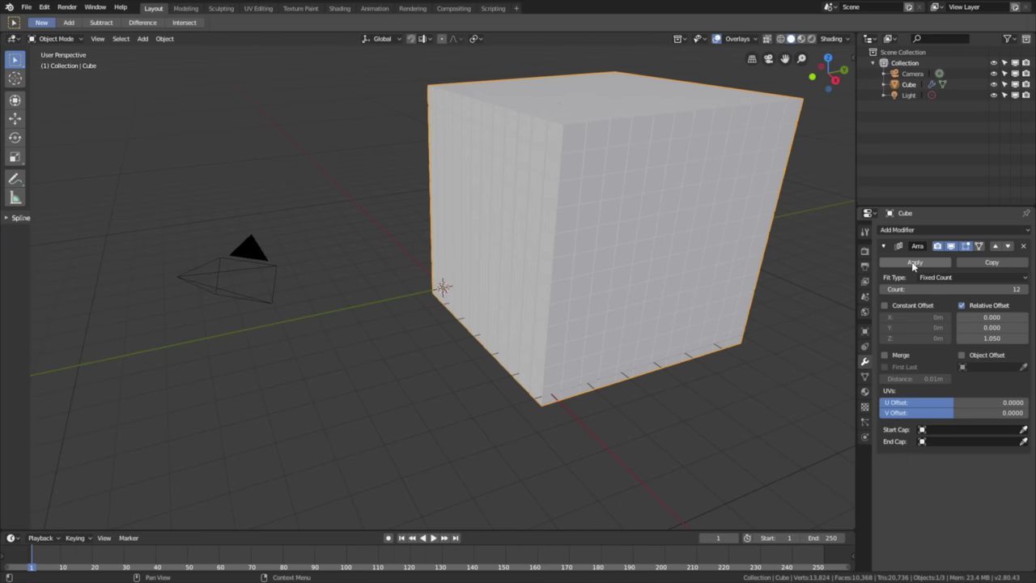
click(913, 263)
Save the scene as tut.blend in the Simulation 2.8 folder
middle_drag(790, 256, 769, 247)
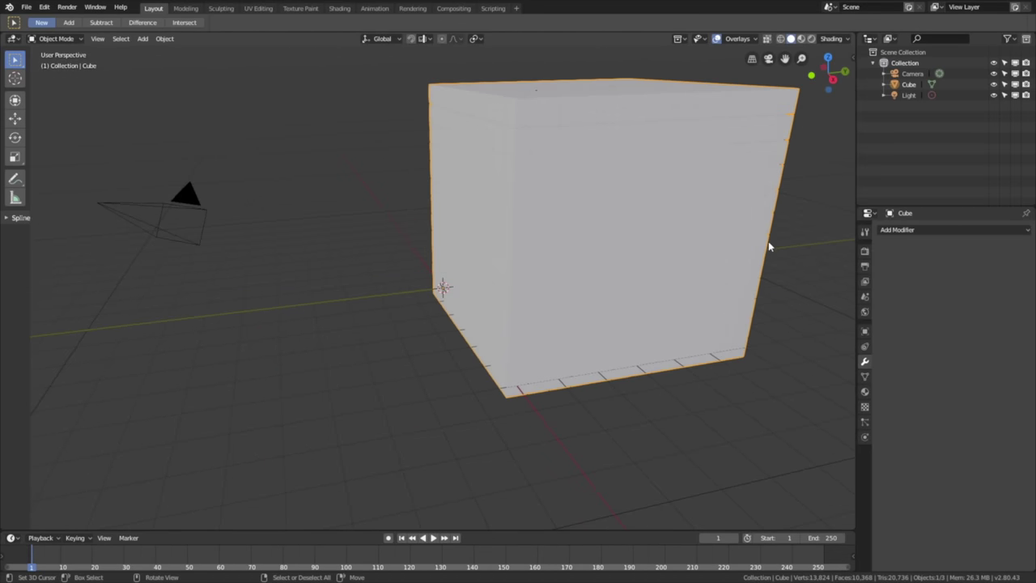
click(26, 7)
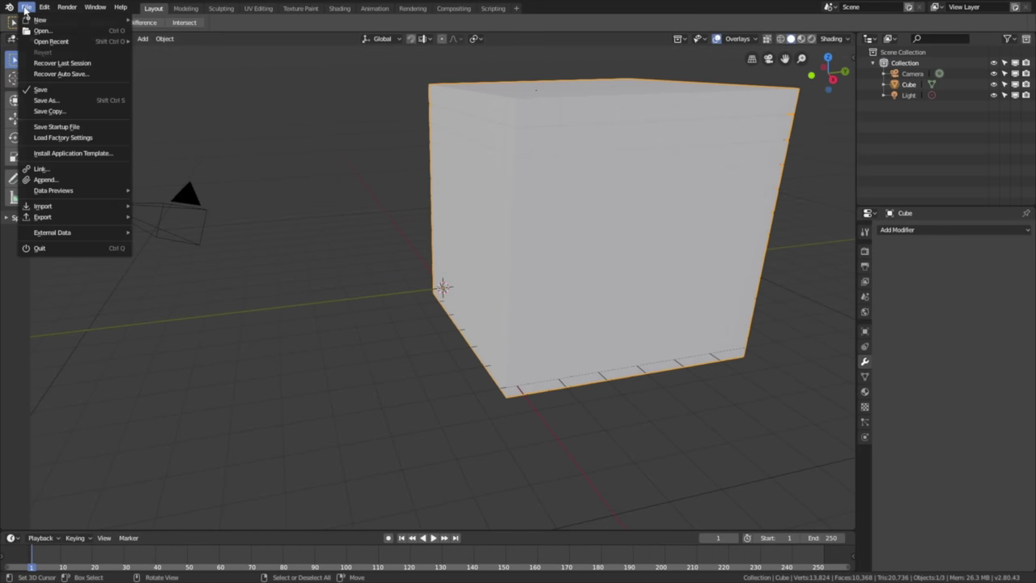
click(37, 101)
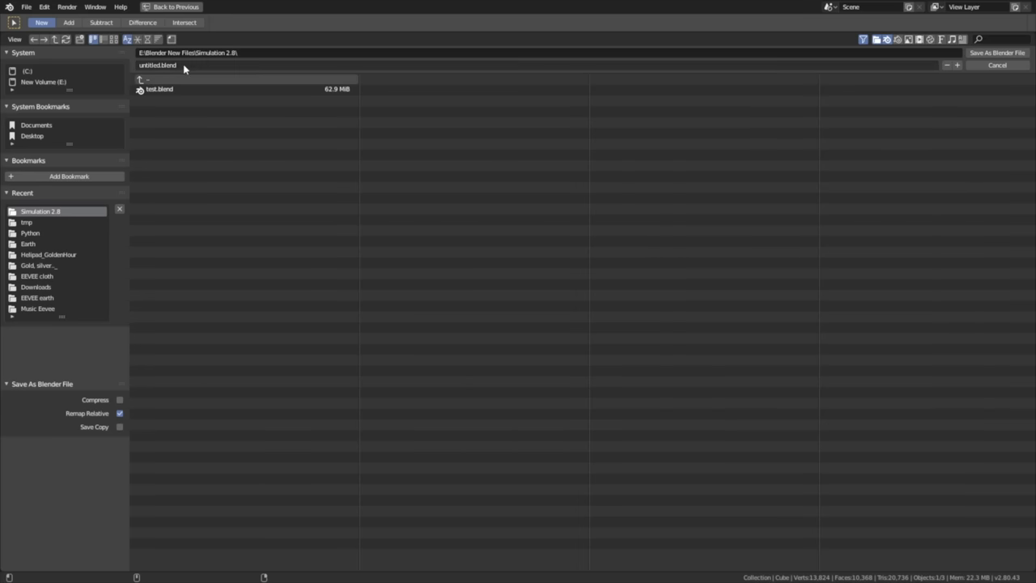
key(Escape)
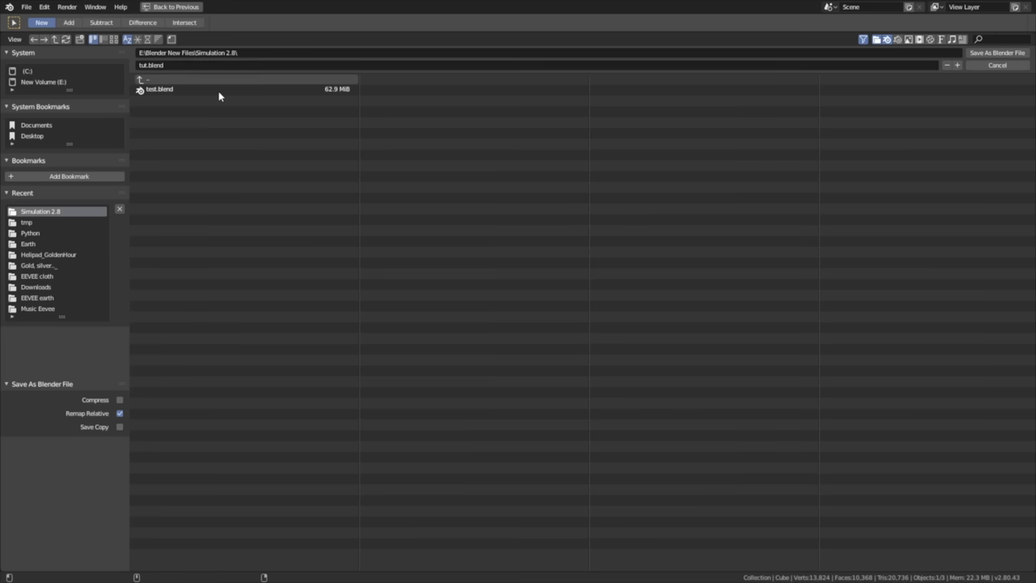
key(Escape)
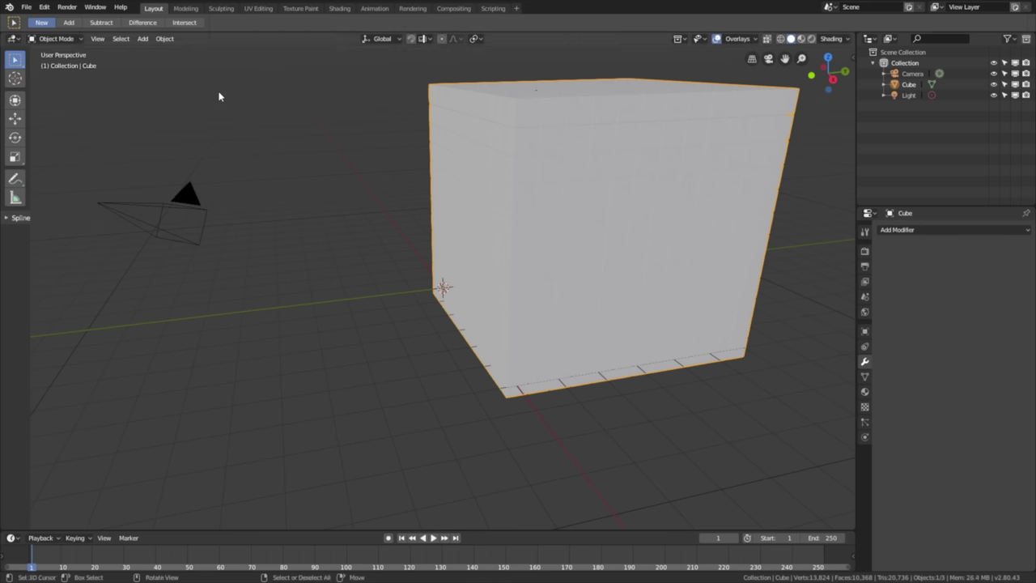
Rotate the block of cubes freely so that it is tilted onto one corner at the world origin
middle_drag(435, 232, 499, 227)
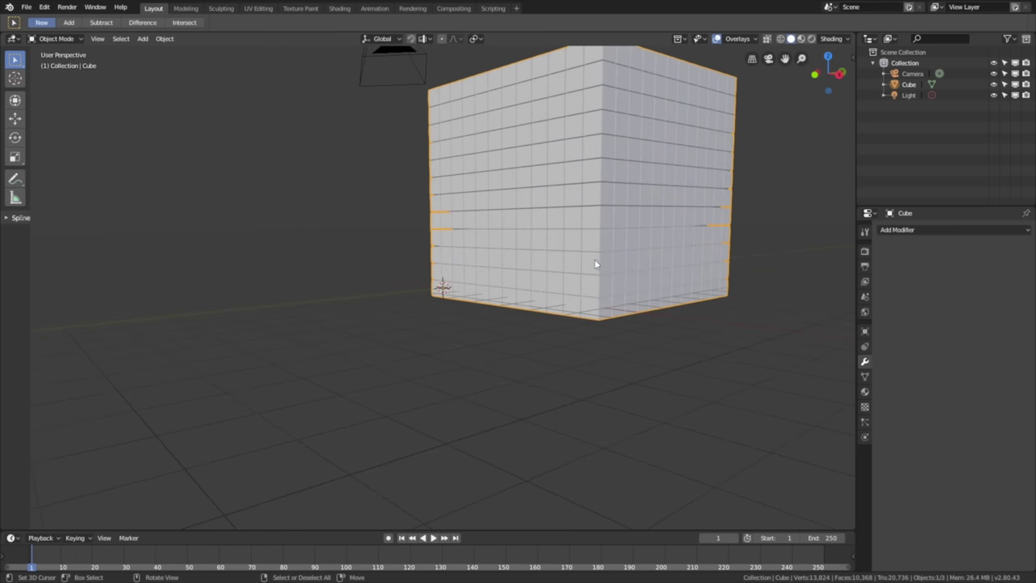
key(r)
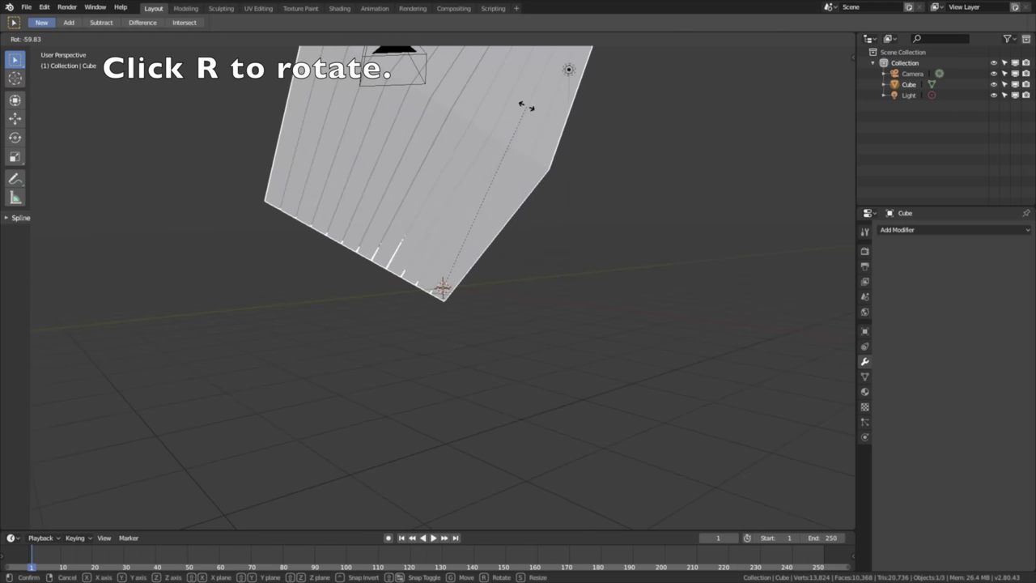
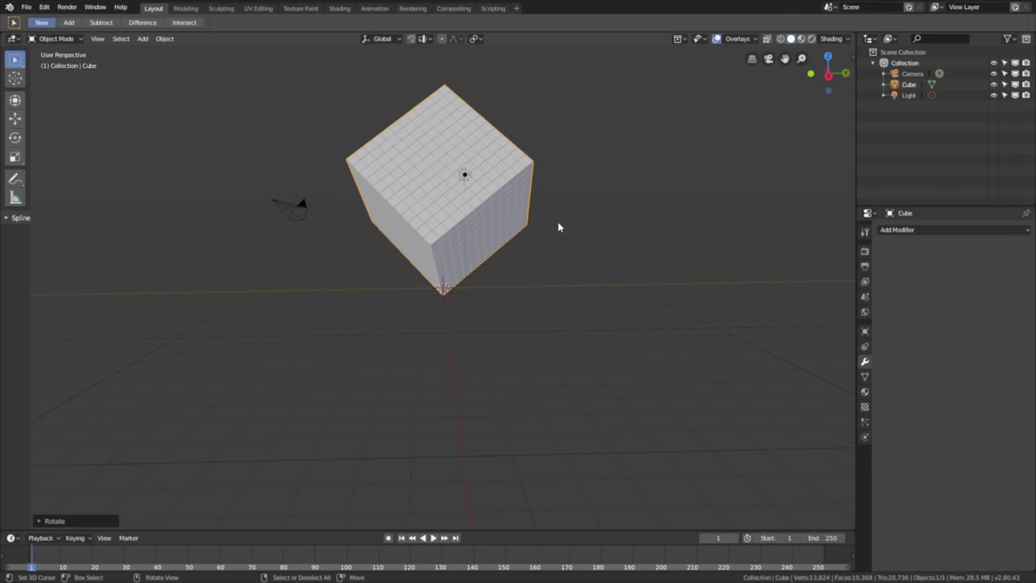
scroll(558, 227, up, 2)
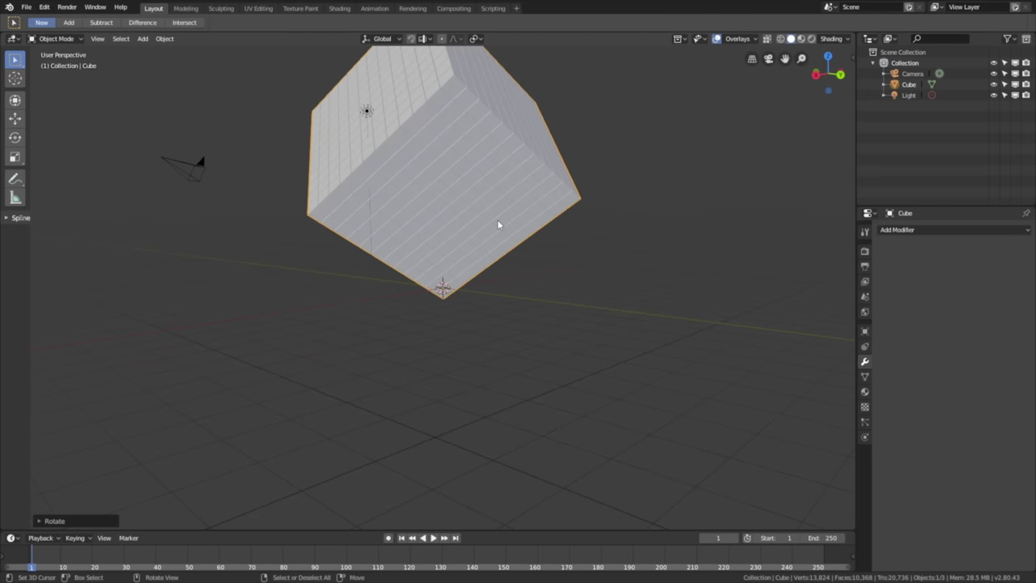
Separate the block's mesh by loose parts in Edit Mode, and return to Object Mode
click(56, 38)
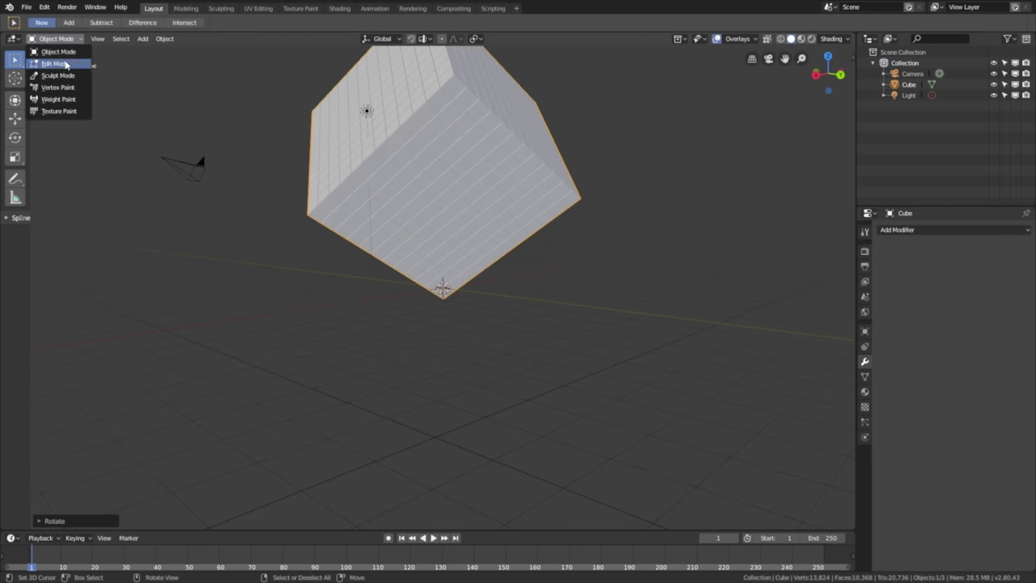
click(56, 63)
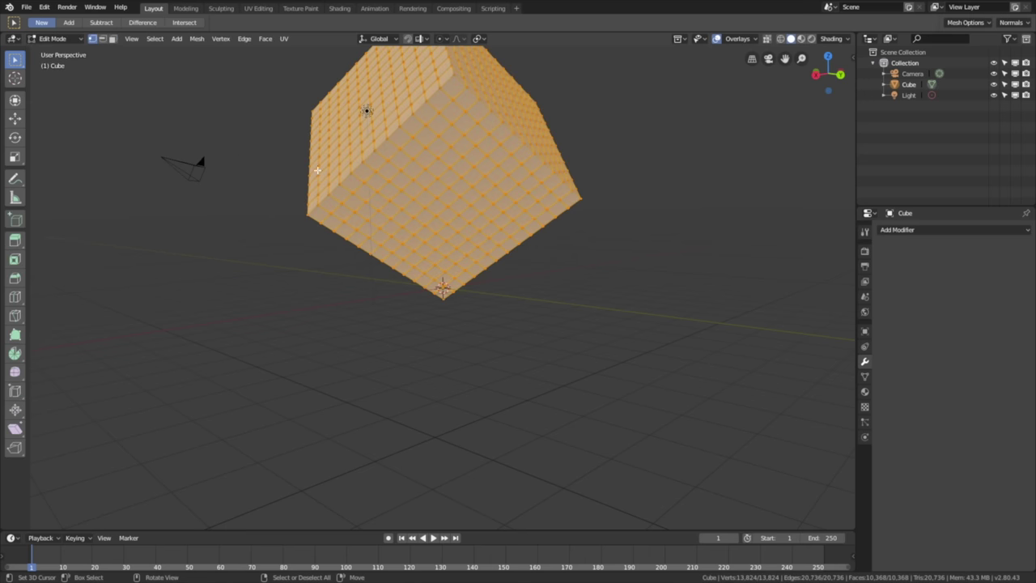
key(p)
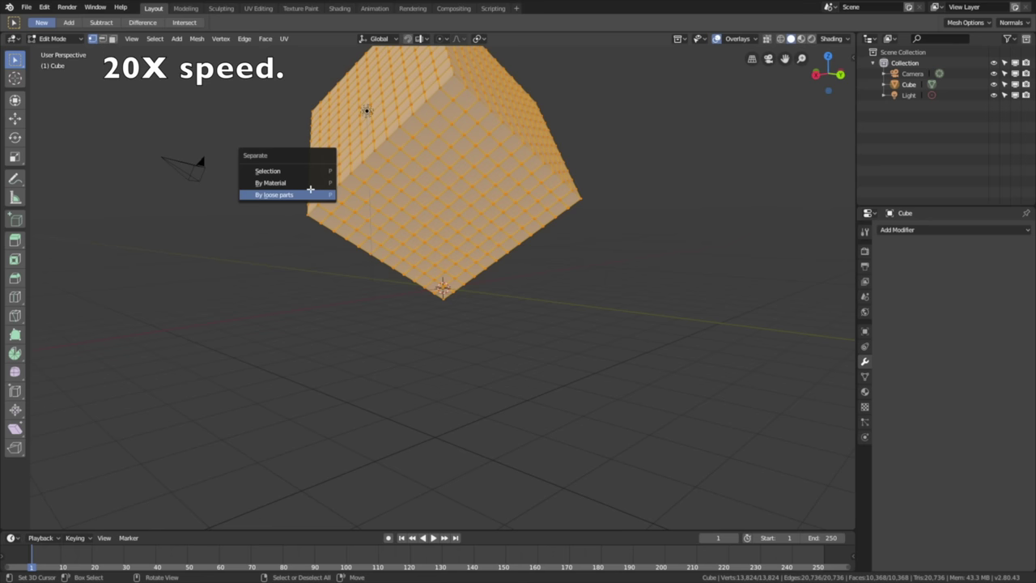
click(275, 195)
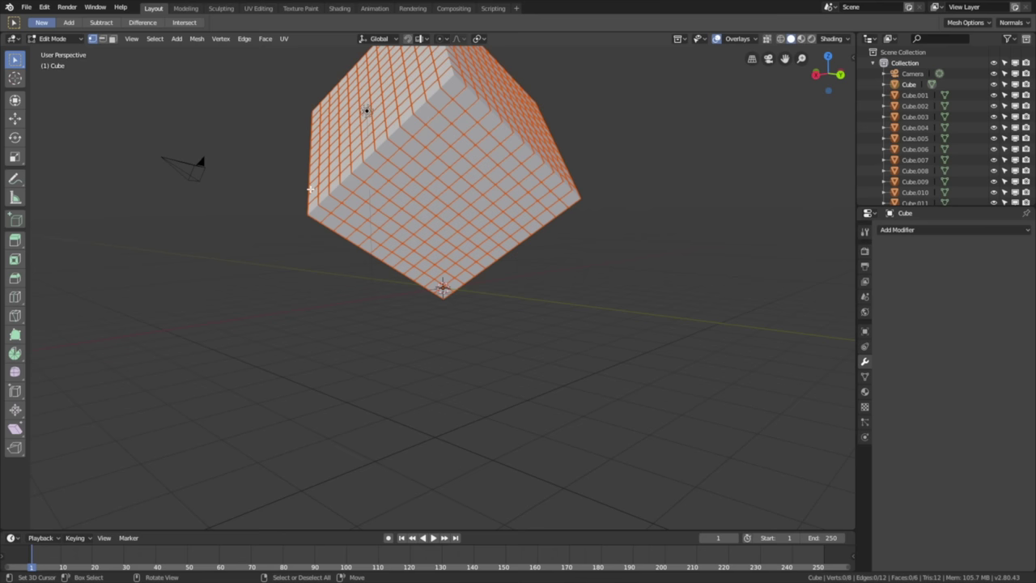
click(59, 38)
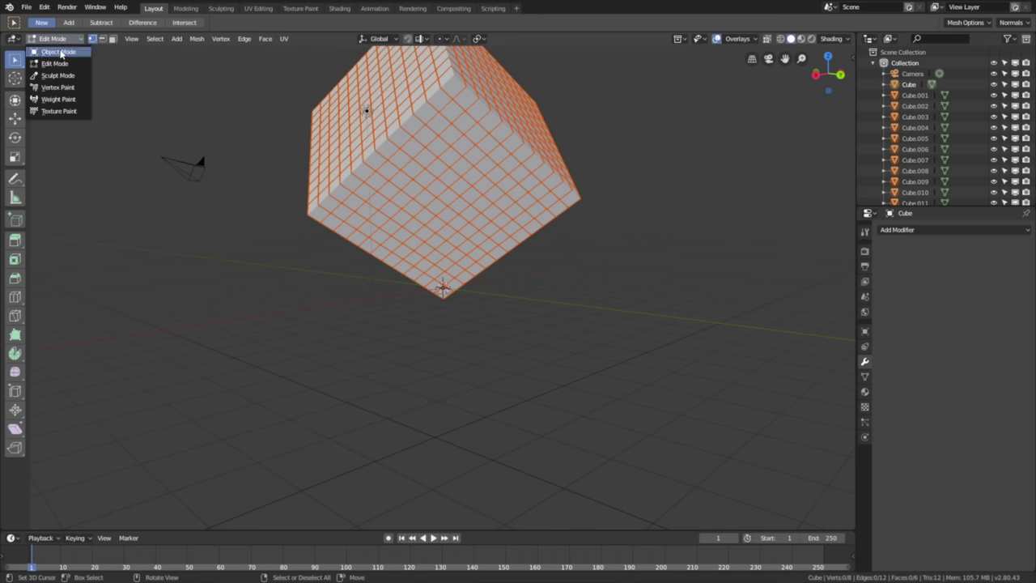
click(61, 52)
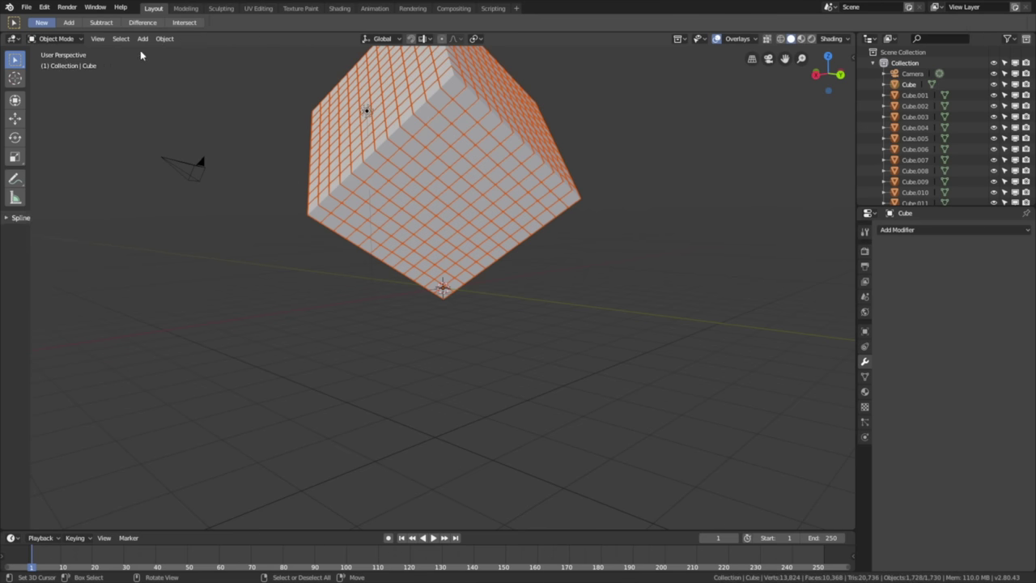
Set the origin of all the separated cubes to their own geometry
click(165, 40)
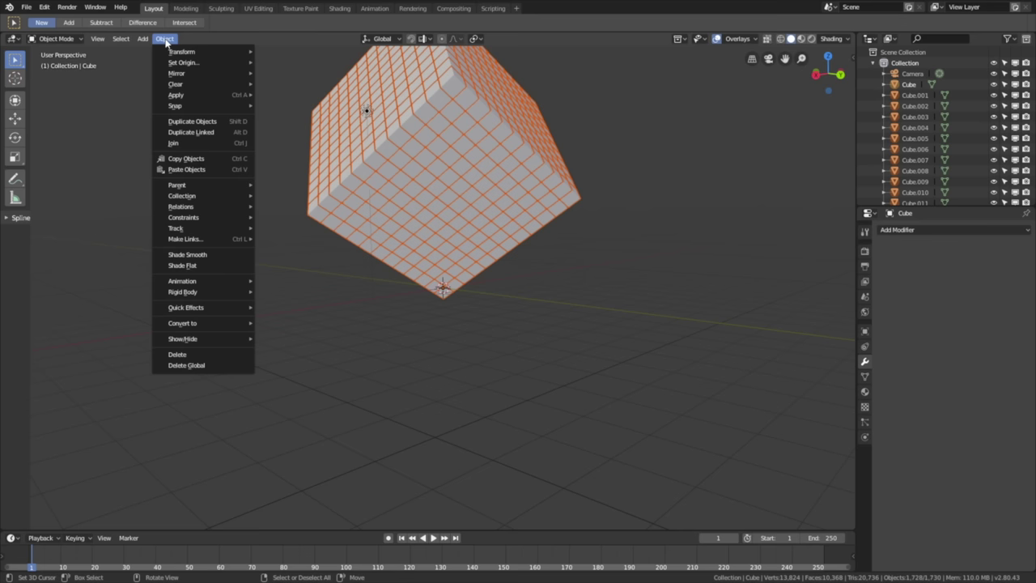
mouse_move(180, 65)
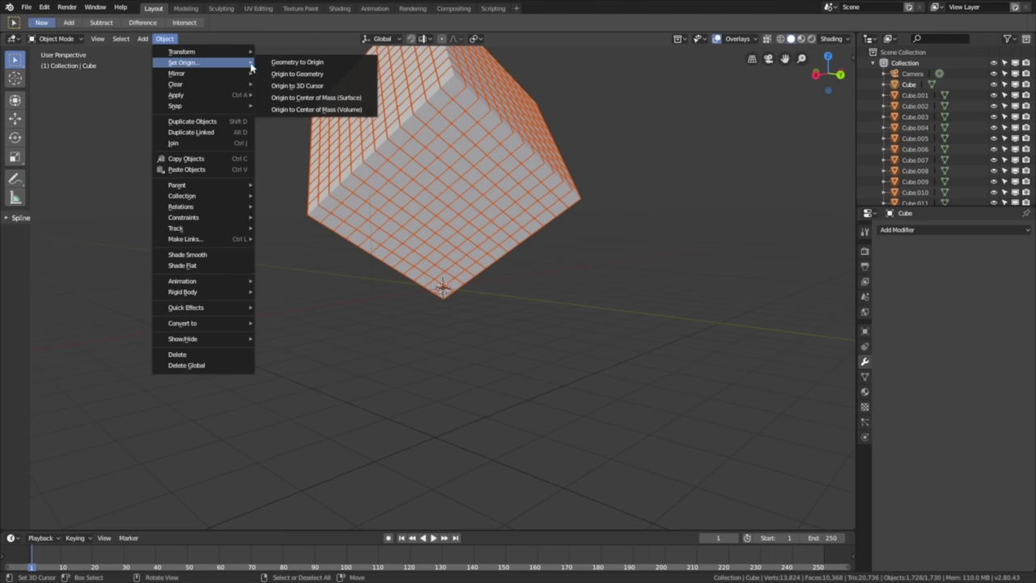
click(288, 75)
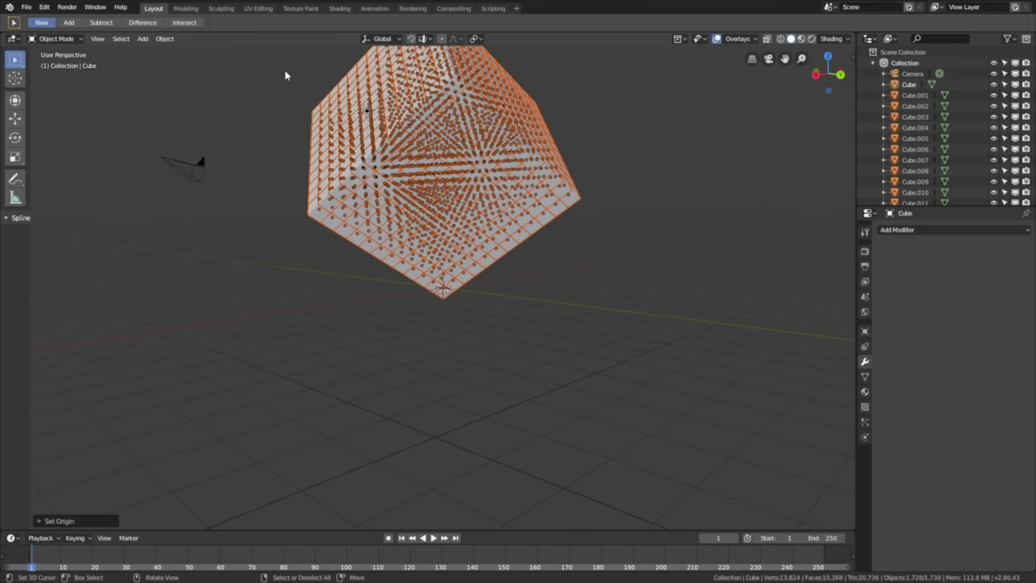
middle_drag(551, 155, 487, 167)
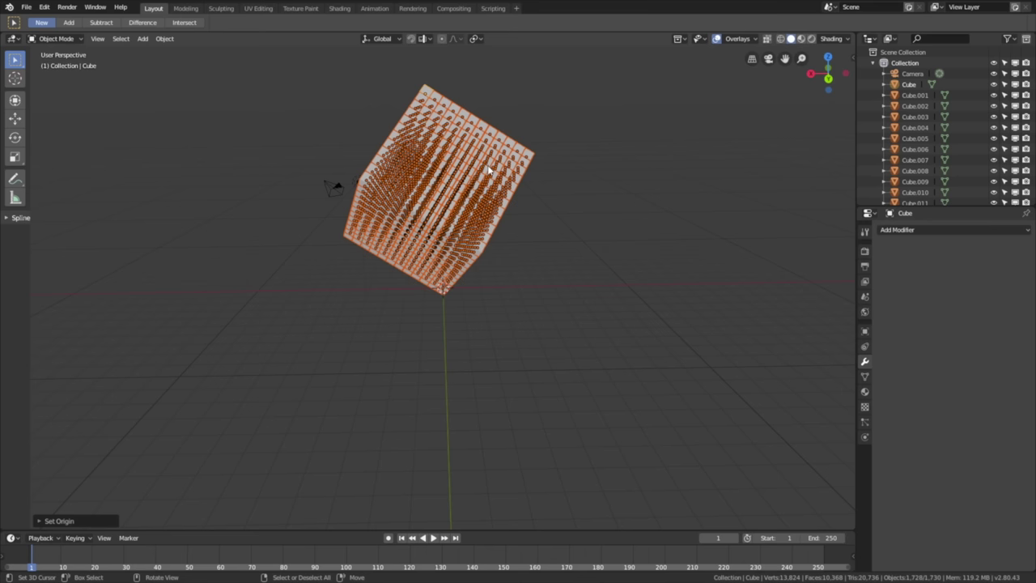
Make one of the selected cubes the active object, enable Rigid Body physics on it and set its mass to 20 kg
shift+click(441, 105)
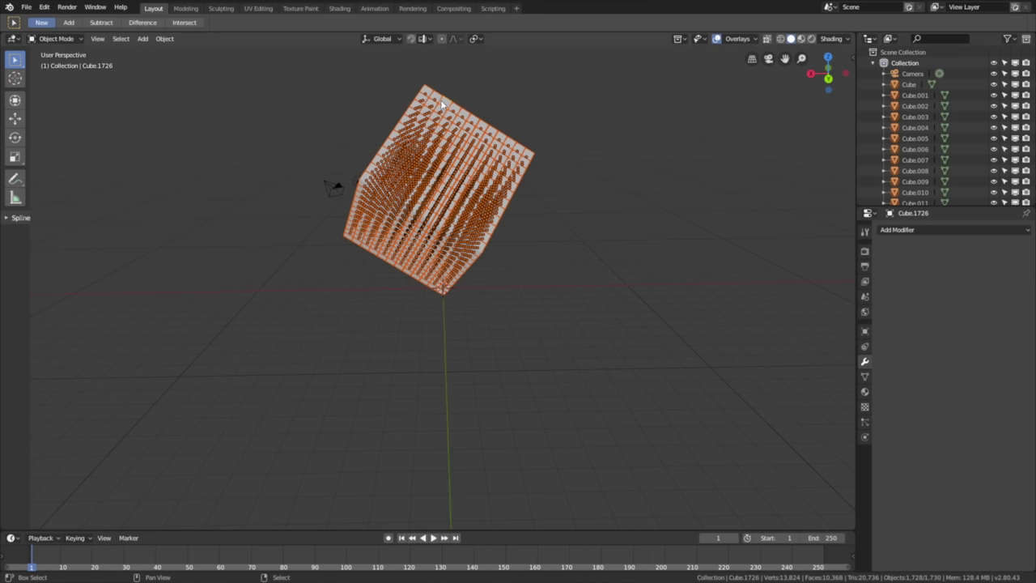
click(863, 437)
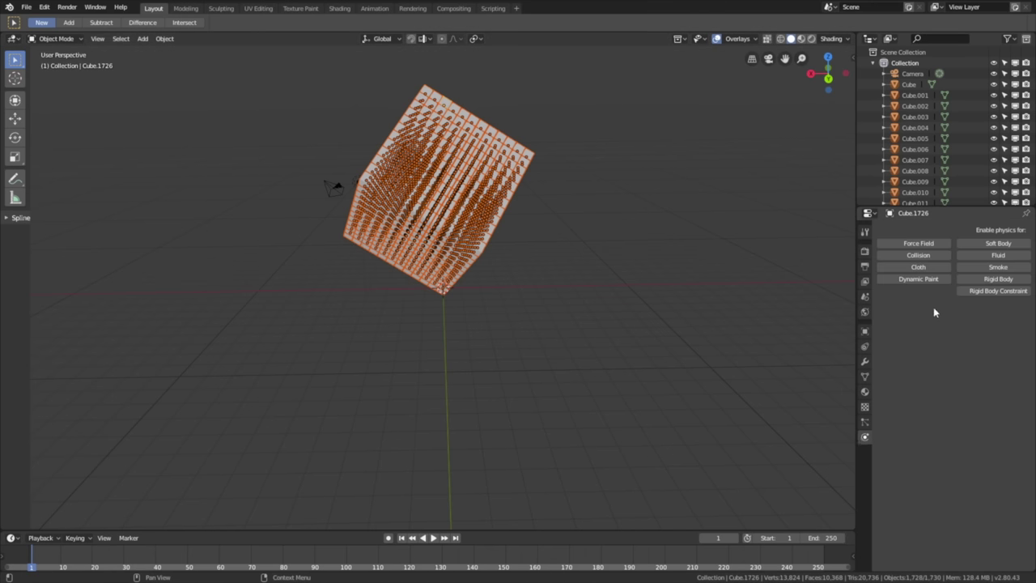
click(968, 279)
click(962, 354)
text(20)
key(Return)
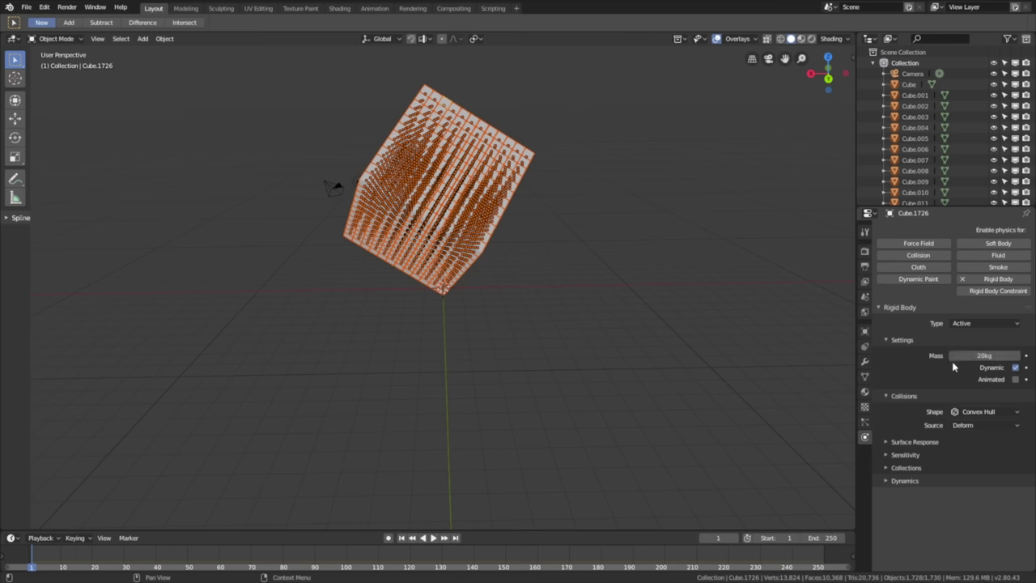
Set the active cube's rigid body collision shape to Box and its surface friction to 1
click(969, 411)
click(975, 401)
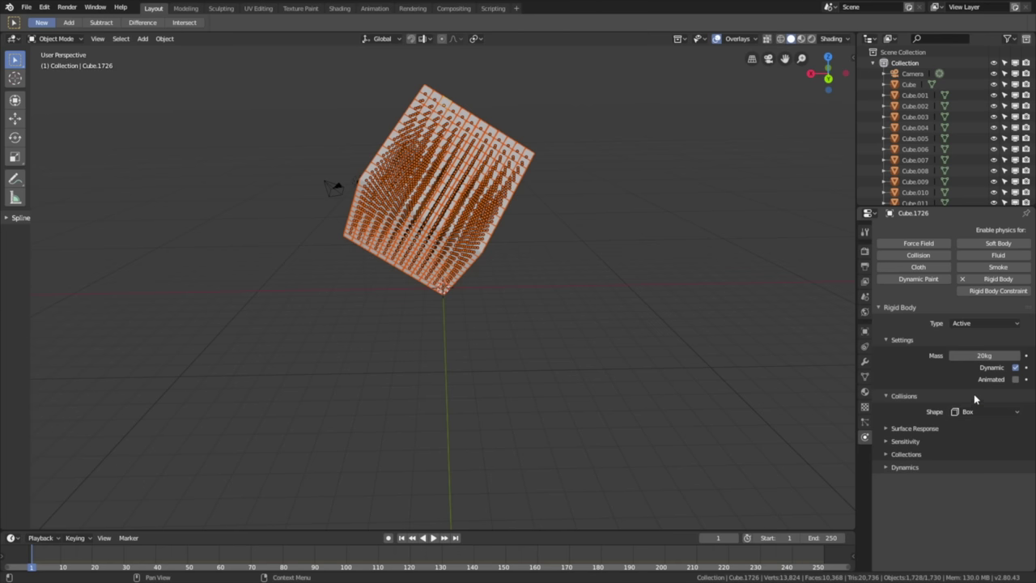
click(925, 429)
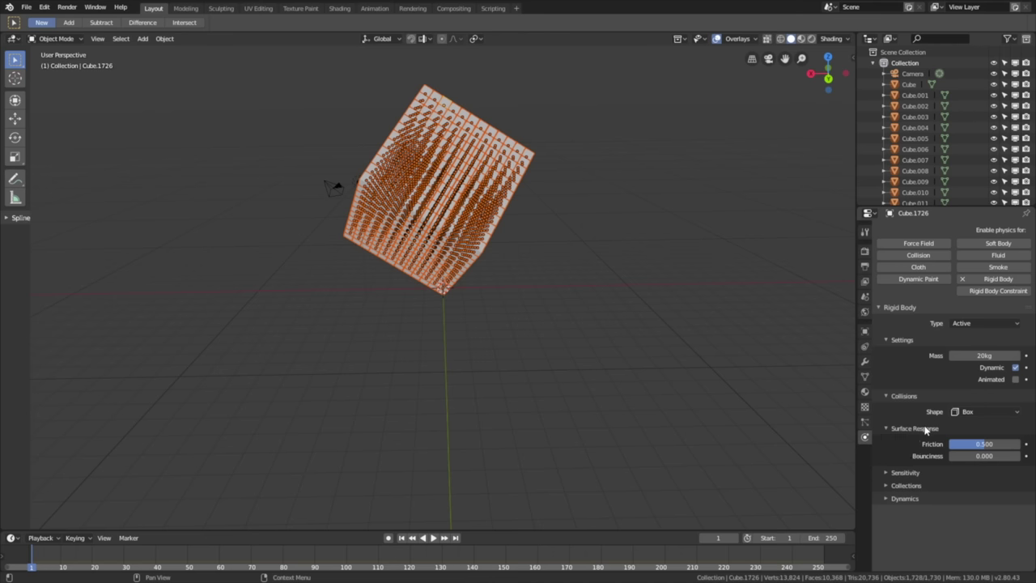
drag(963, 443, 1021, 445)
Set the active cube's rigid body damping to 0.35 for translation and 0.6 for rotation
click(903, 499)
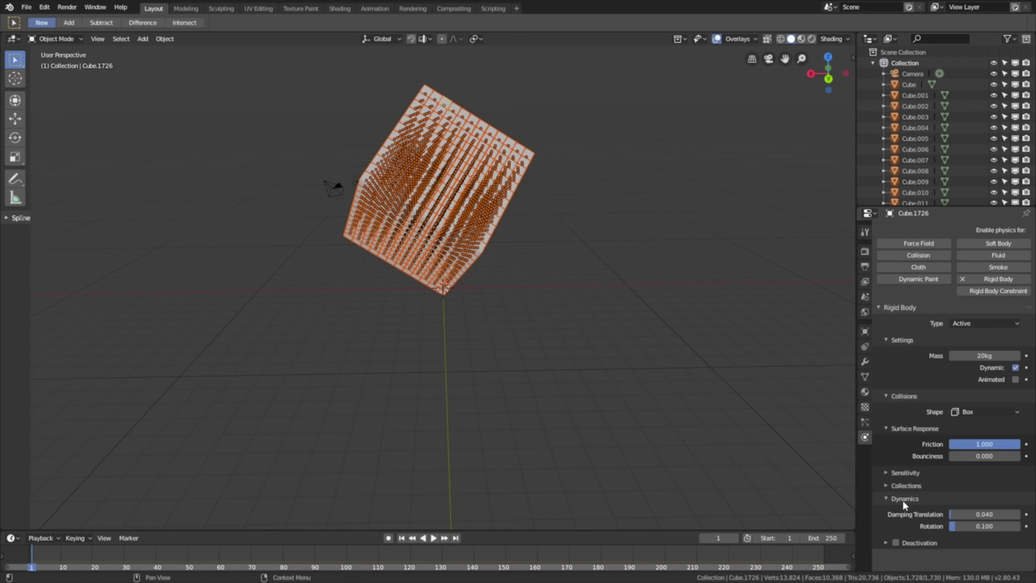
click(970, 513)
text(0.35)
key(Return)
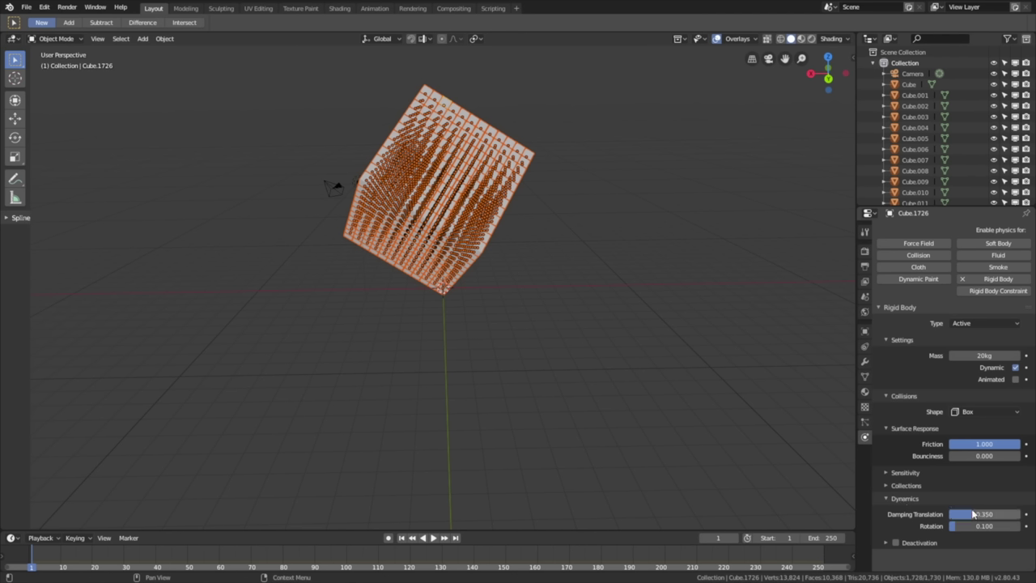
click(989, 527)
key(BackSpace)
text(0.6)
key(Return)
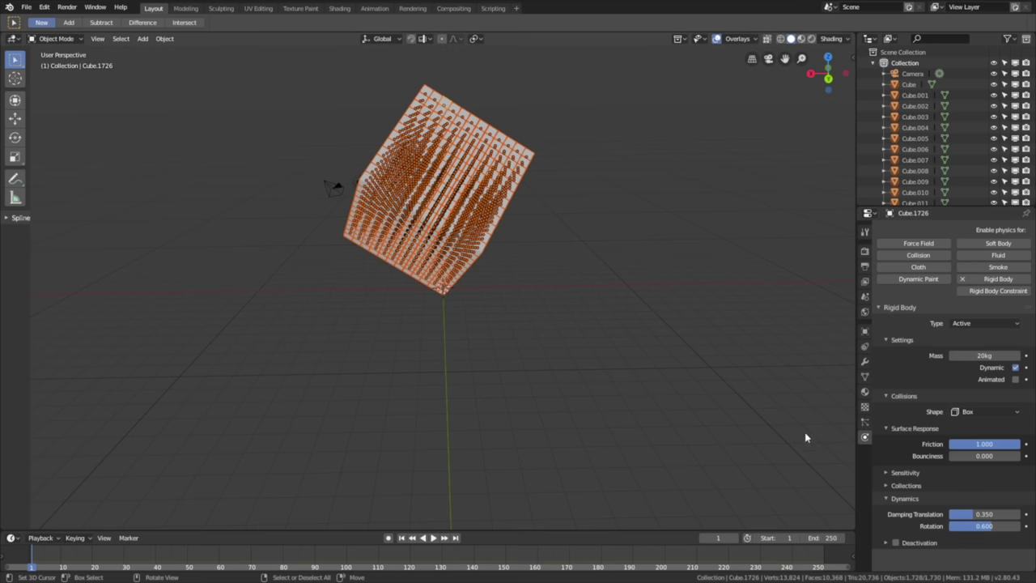
Copy the active cube's rigid body settings to all selected cubes, and reduce the selection to a single cube
click(163, 40)
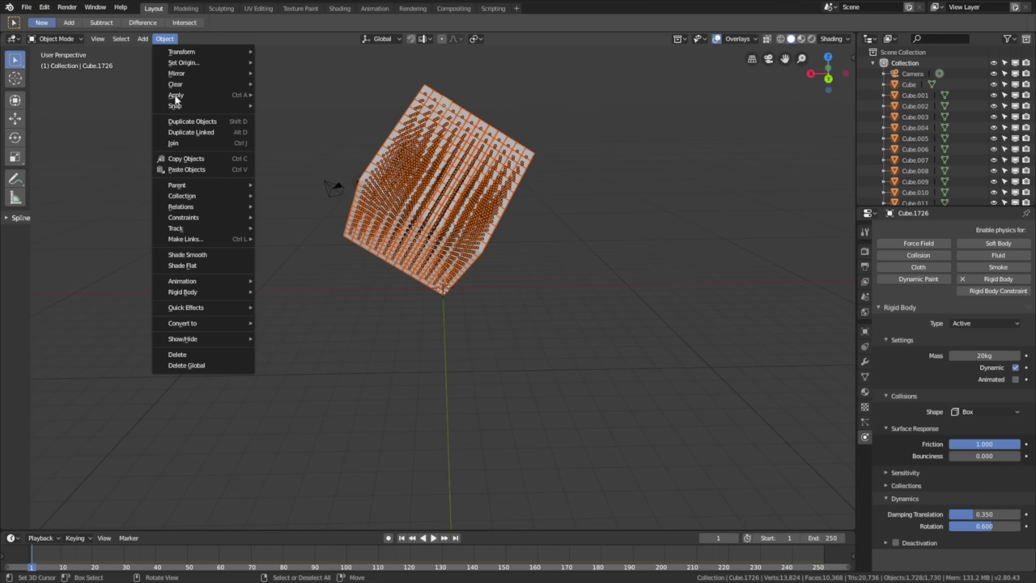
mouse_move(202, 292)
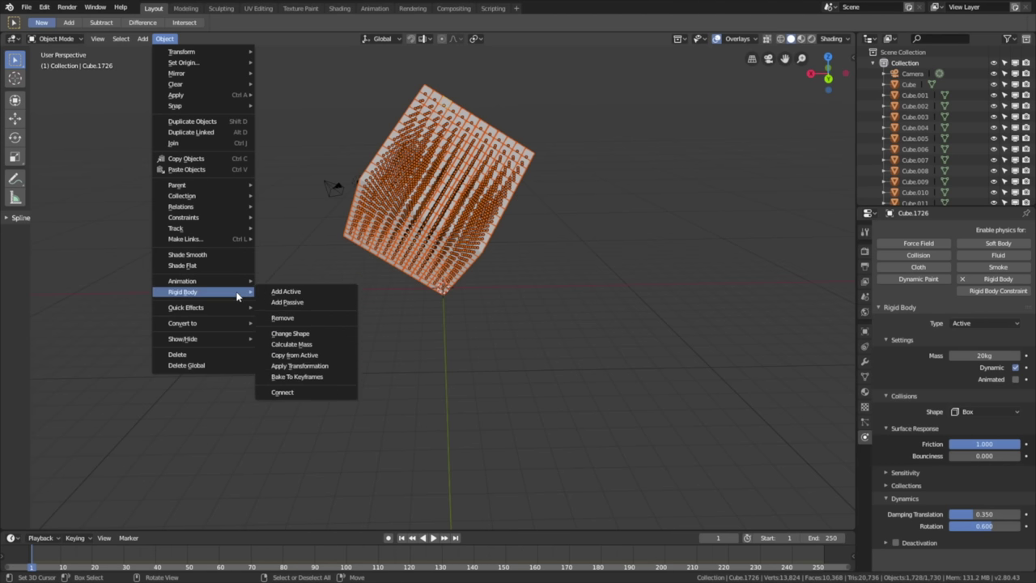
click(297, 356)
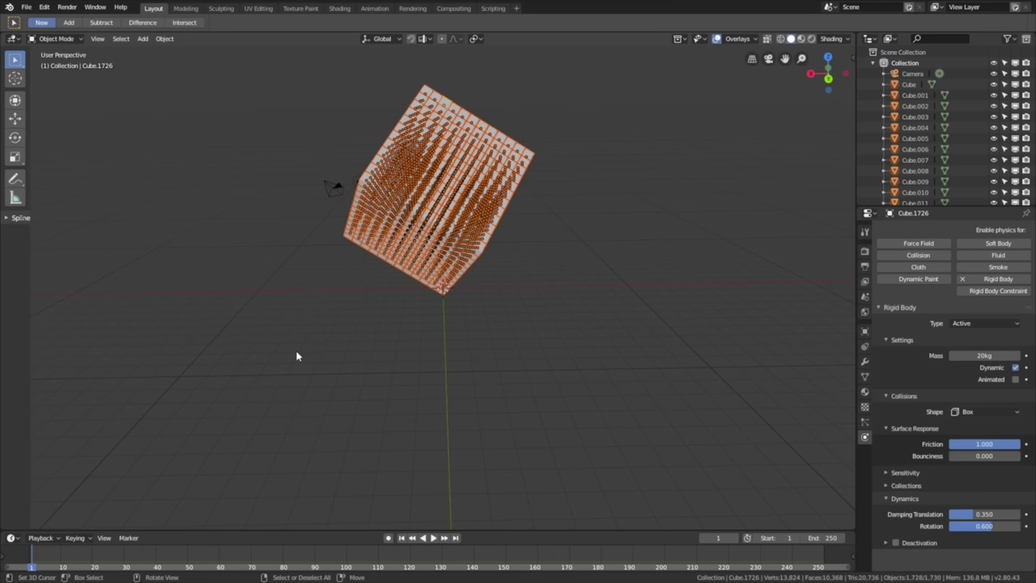
click(392, 200)
click(456, 173)
click(456, 172)
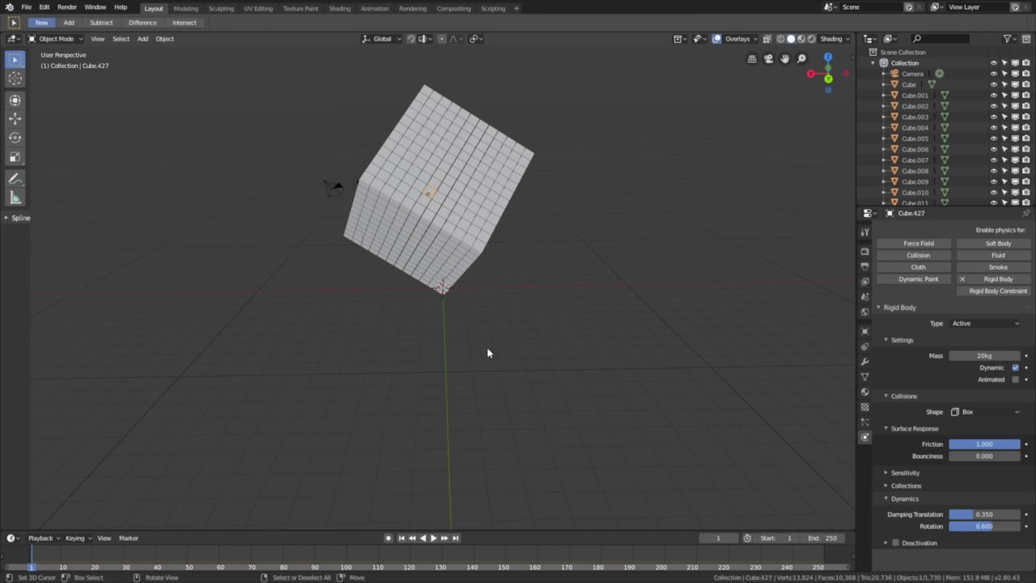
Save the scene as a new incremented file, tut1.blend, in the Simulation 2.8 folder
click(26, 7)
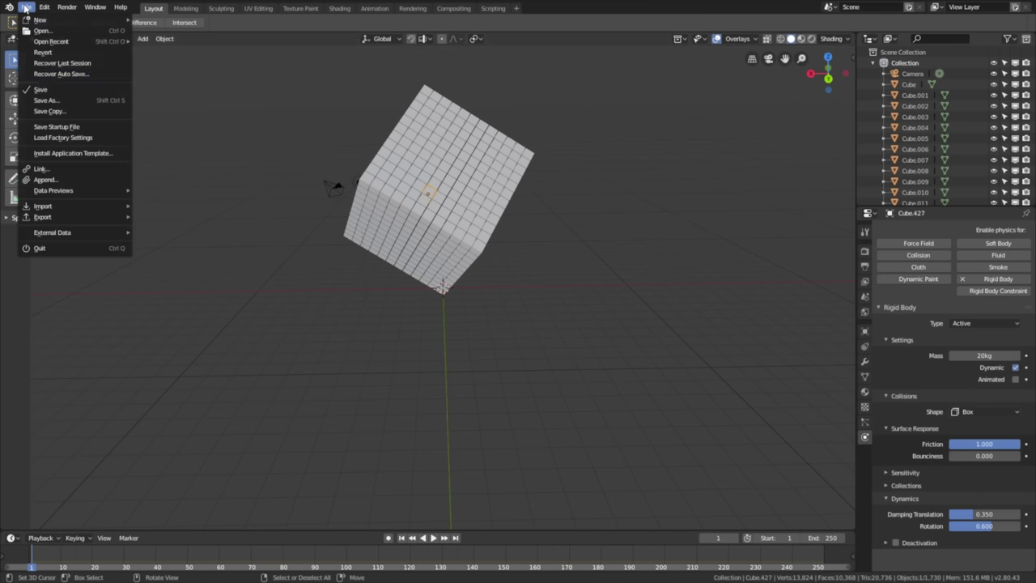
click(37, 100)
click(957, 65)
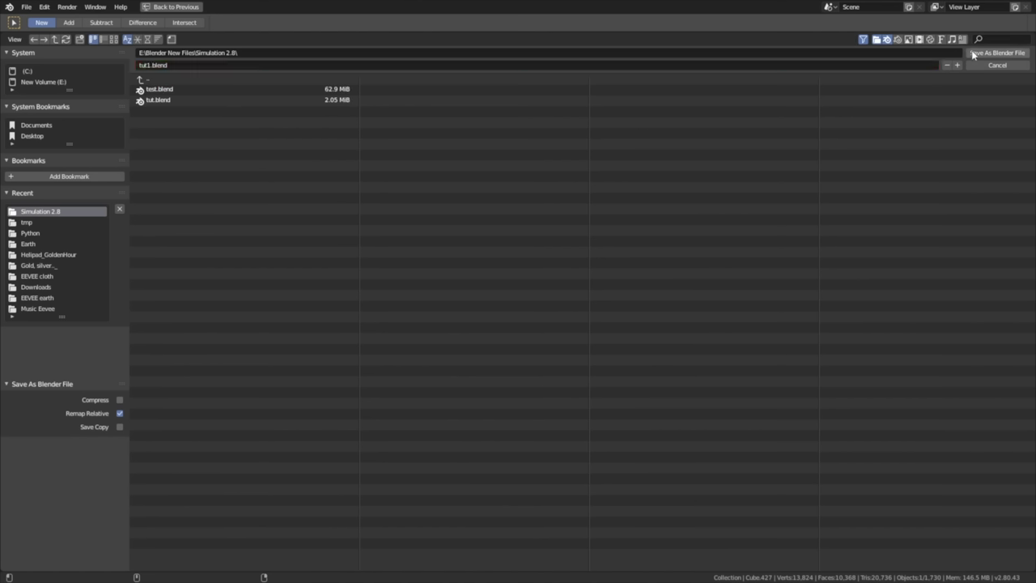
click(975, 54)
Add a mesh plane at the world origin under the tilted block of cubes
mouse_move(585, 238)
middle_down()
mouse_move(555, 254)
mouse_move(567, 249)
middle_up()
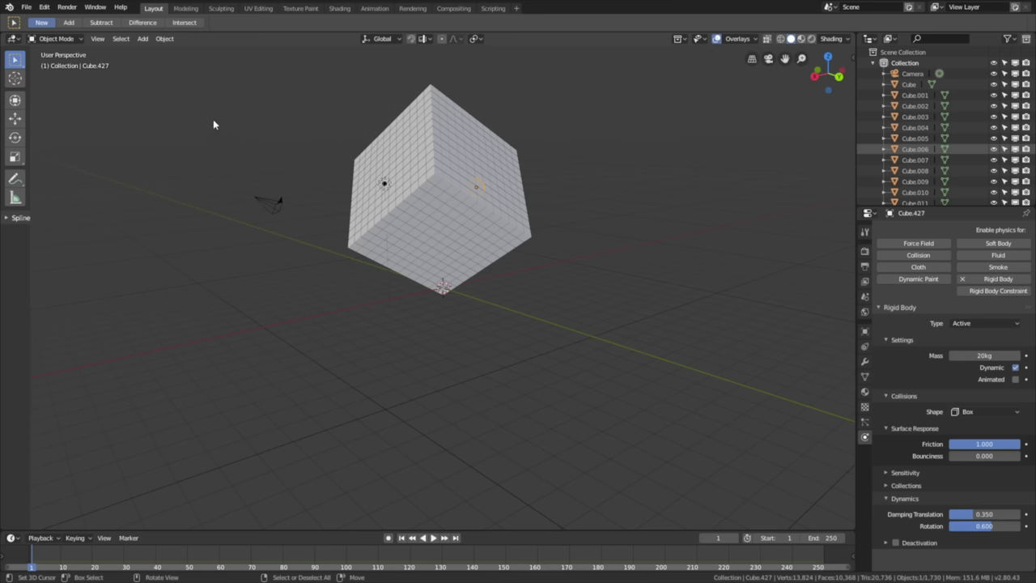
click(143, 38)
mouse_move(198, 58)
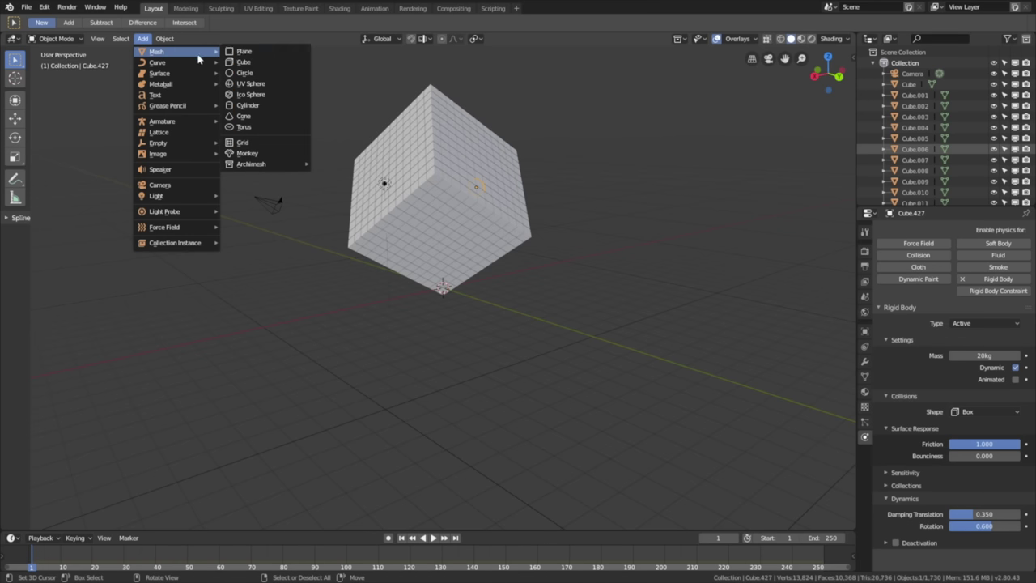
click(244, 57)
scroll(405, 208, down, 2)
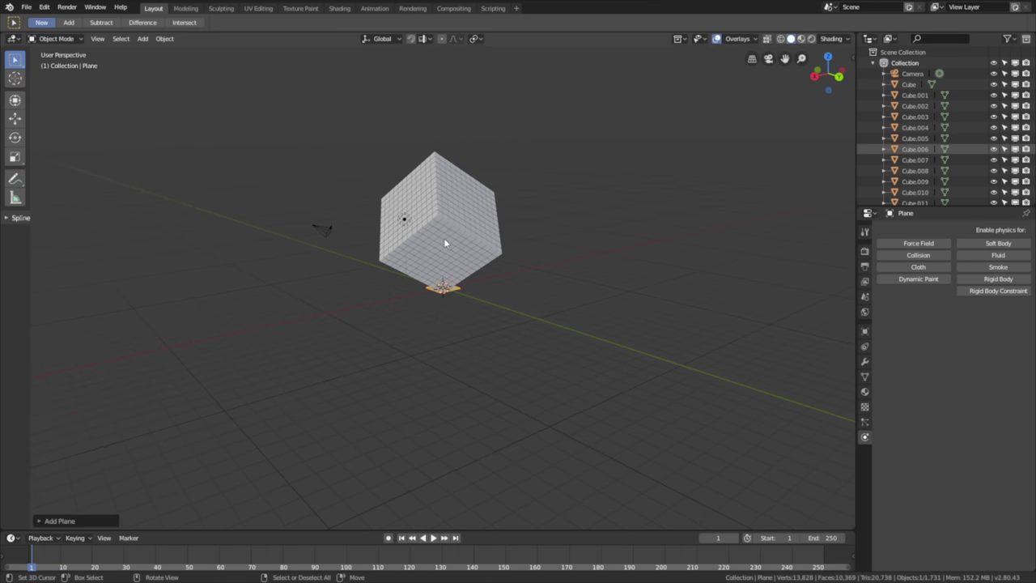
Move the plane down along the Z axis below the block and scale it up freely into a very large ground surface
key(g)
key(z)
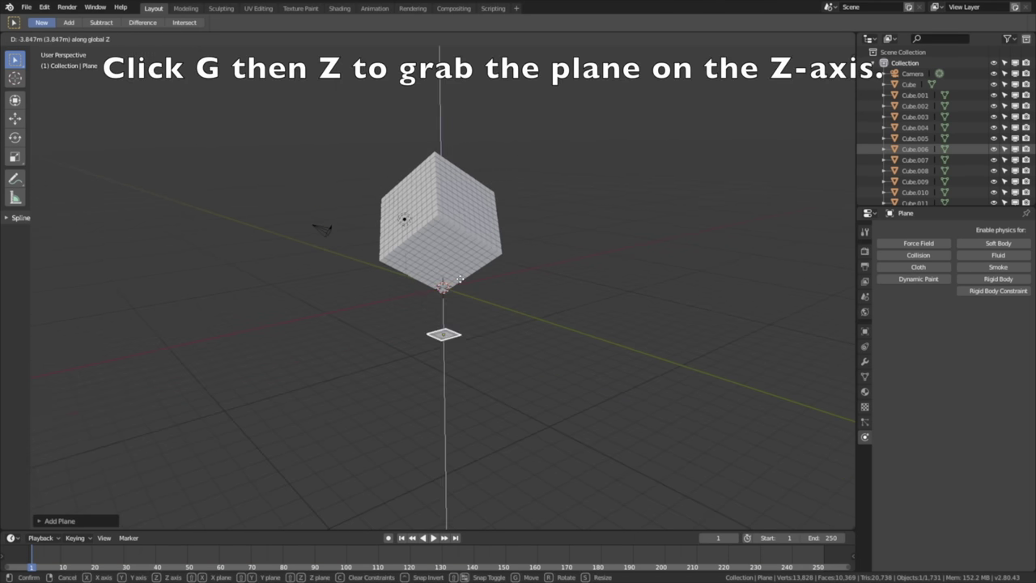
click(477, 371)
key(s)
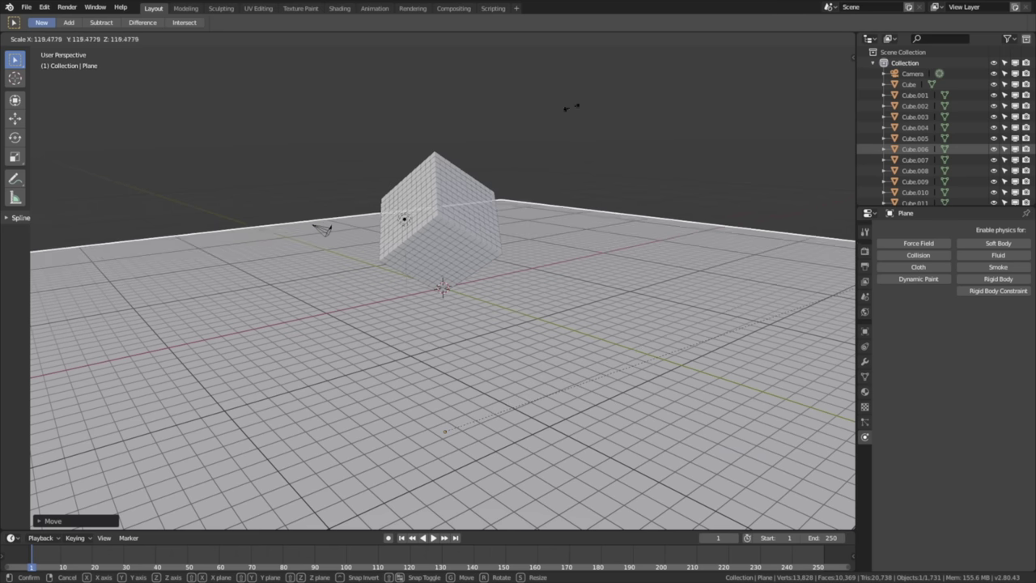
click(370, 406)
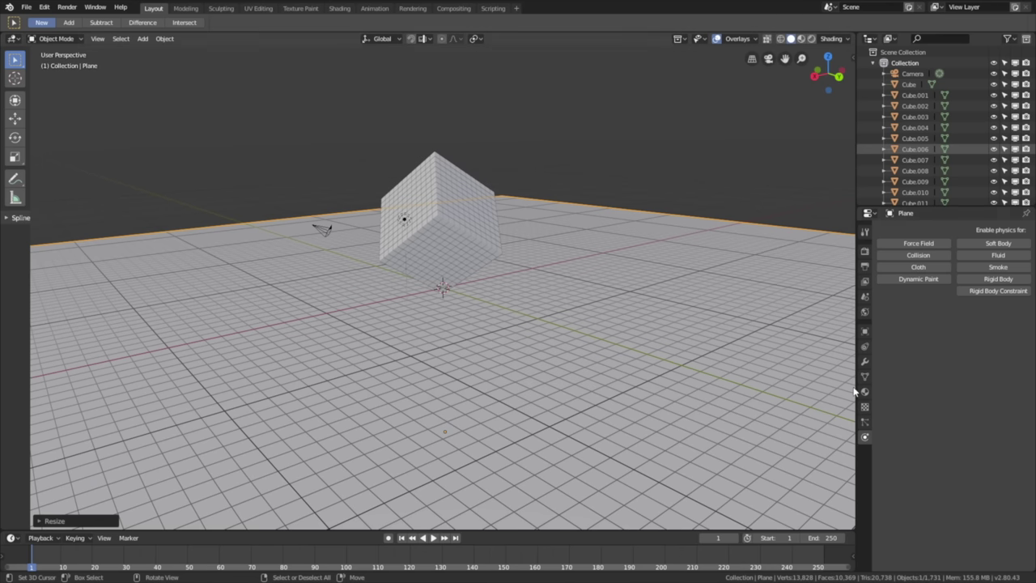
Enable Rigid Body physics on the ground plane with type Passive and collision shape Mesh
click(998, 278)
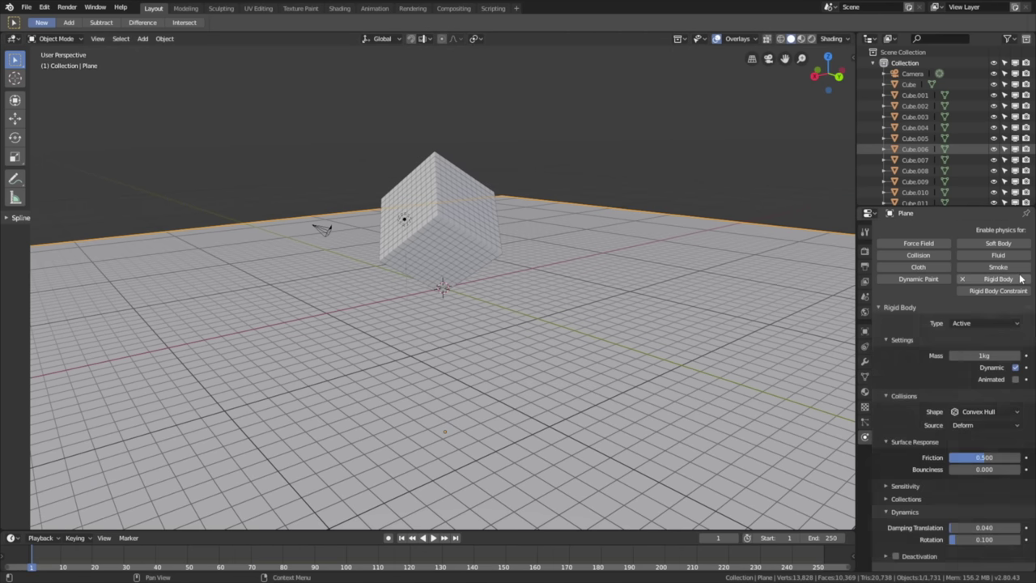
click(975, 323)
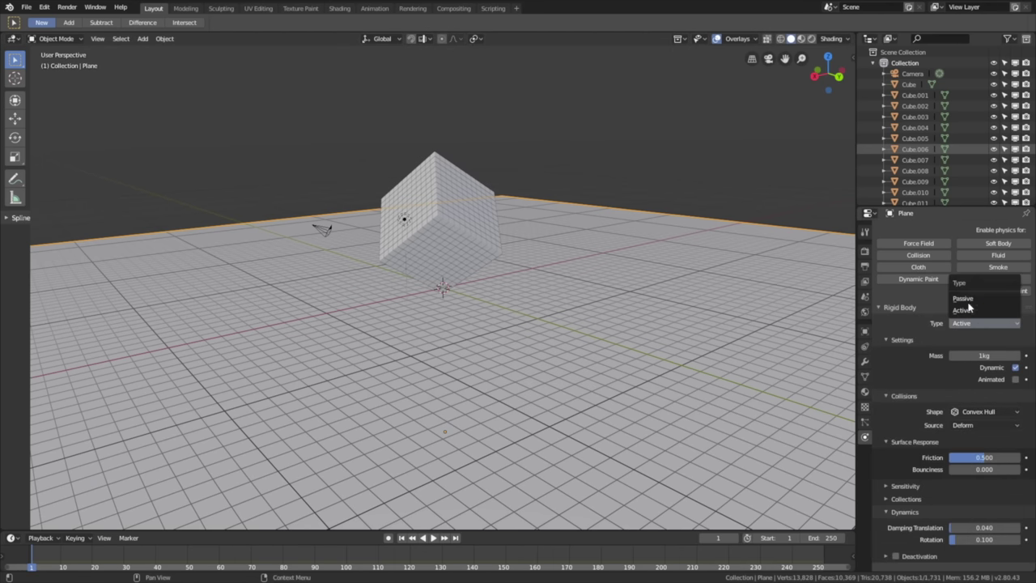
click(967, 299)
click(973, 388)
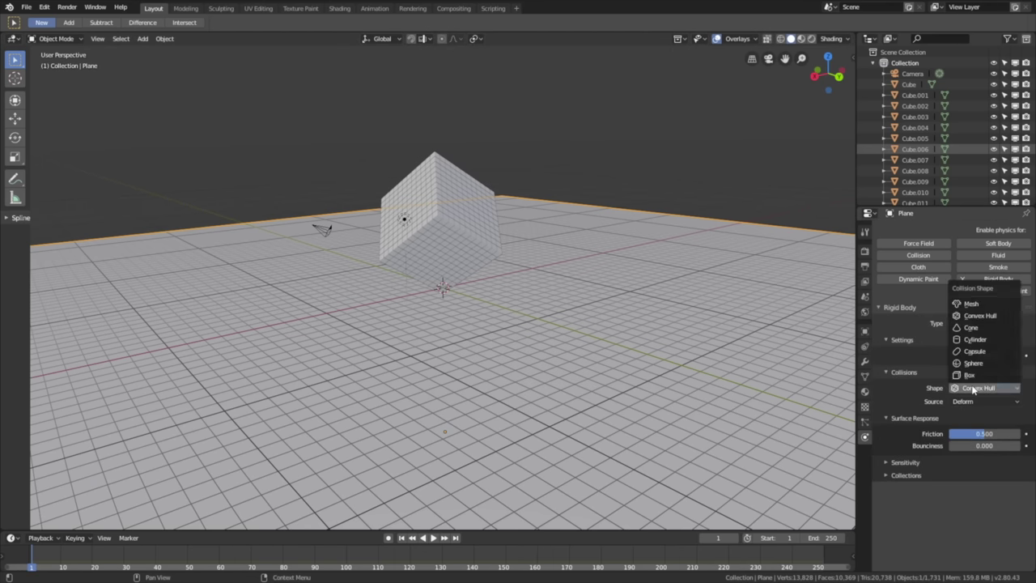
click(977, 303)
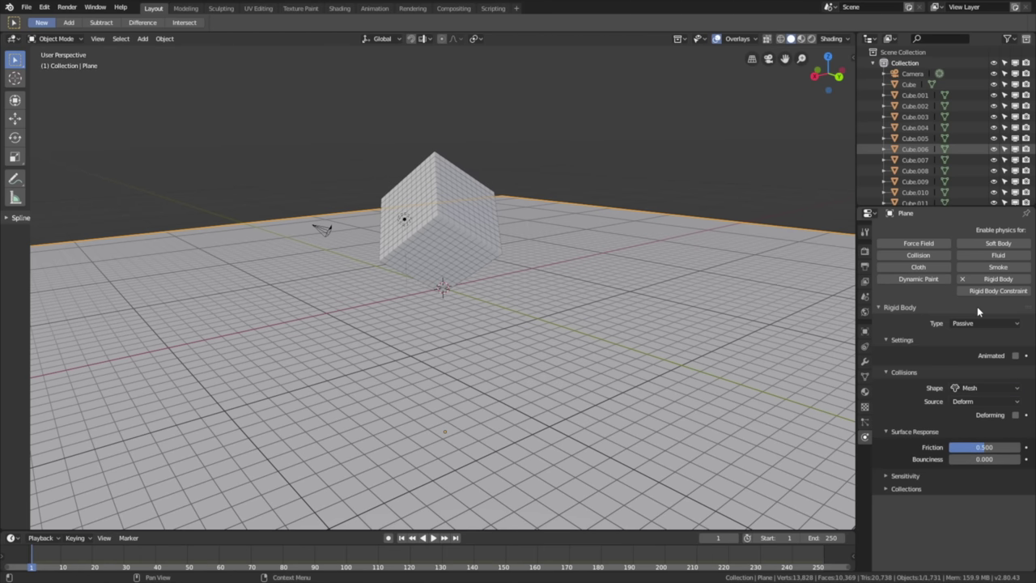
Set the scene's Rigid Body World steps per second to 500
middle_drag(681, 281, 614, 281)
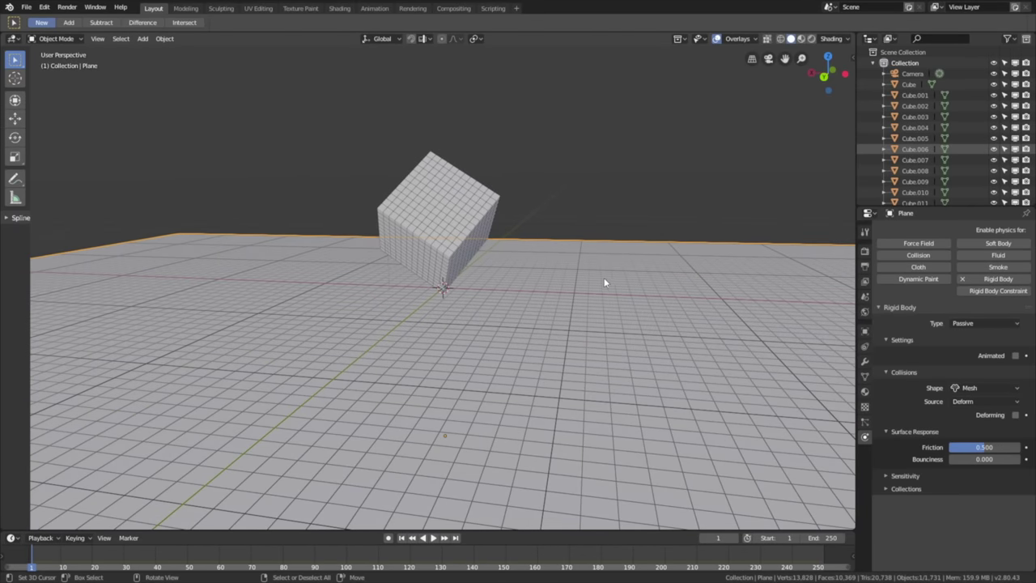
click(863, 298)
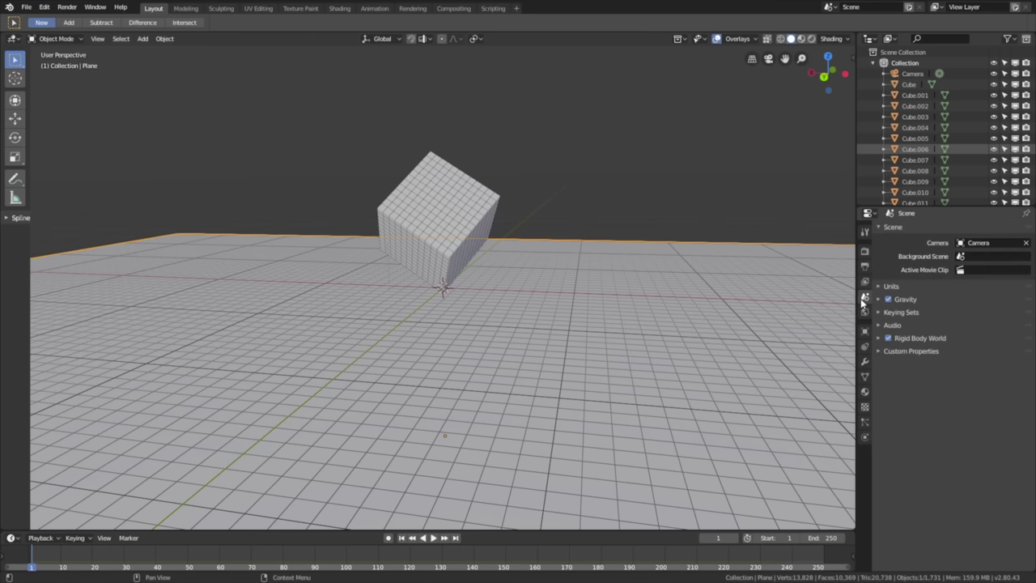
click(878, 339)
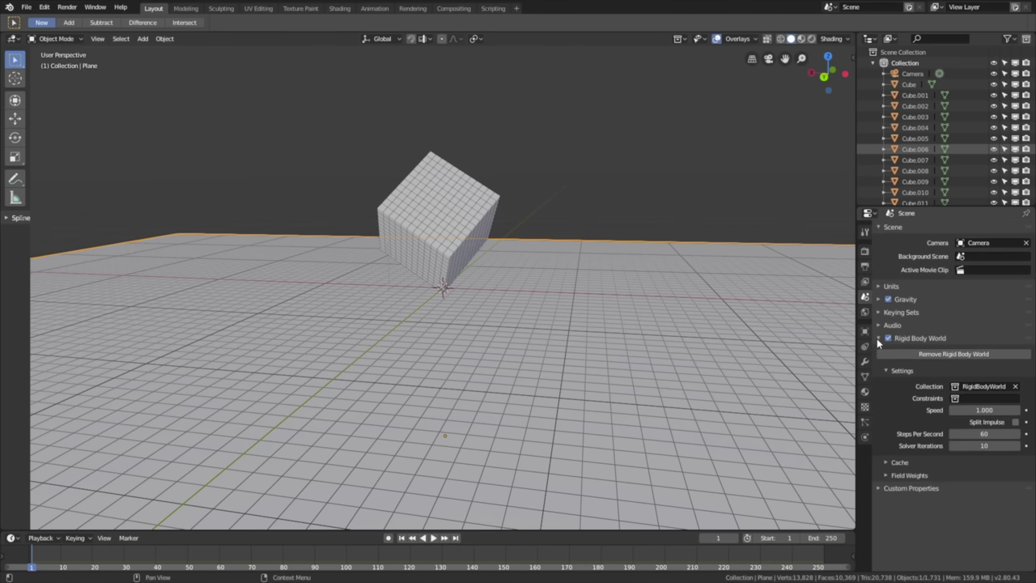
click(967, 433)
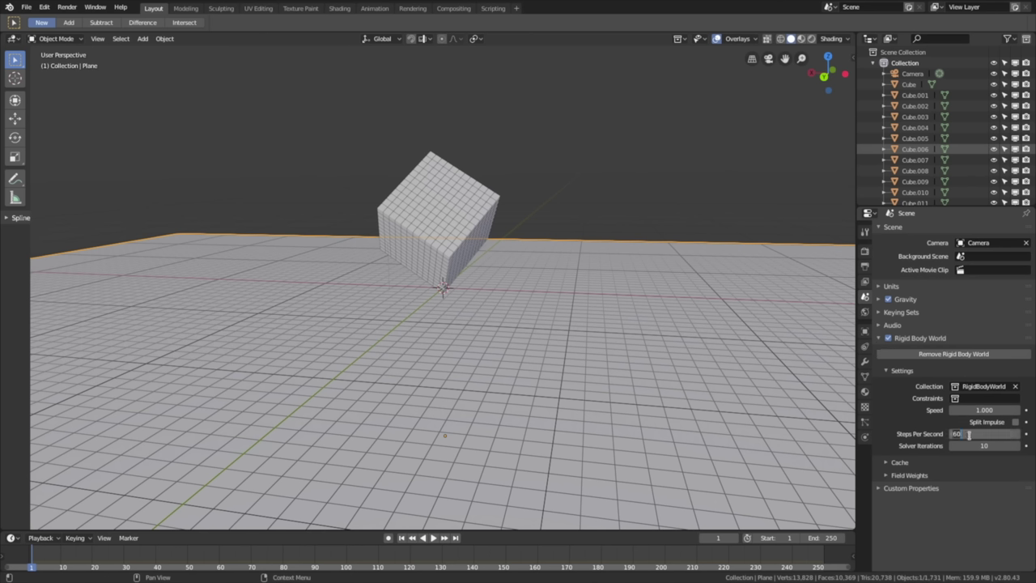
text(500)
key(Return)
Bake the rigid body simulation cache and move the timeline to frame 14 to preview the falling block
click(917, 467)
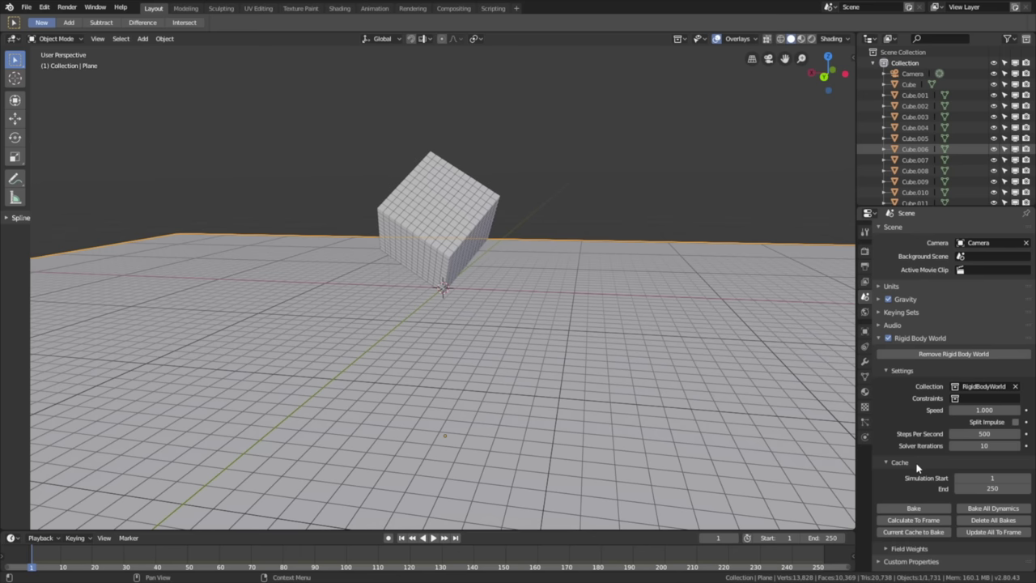
click(904, 507)
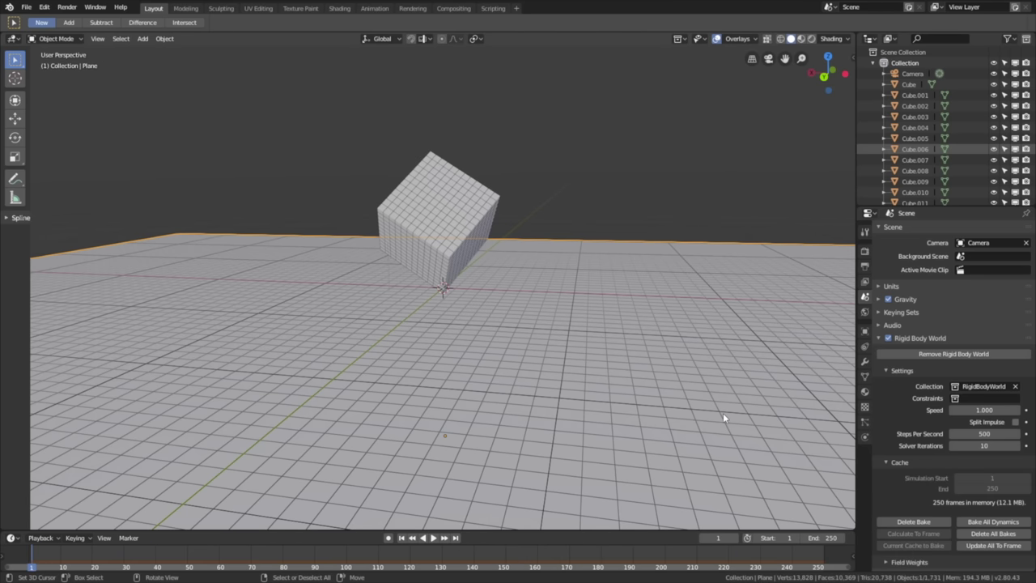
middle_drag(645, 381, 636, 363)
mouse_move(59, 570)
mouse_down()
mouse_move(53, 562)
mouse_move(239, 554)
mouse_move(476, 571)
mouse_move(798, 566)
mouse_move(72, 558)
mouse_up()
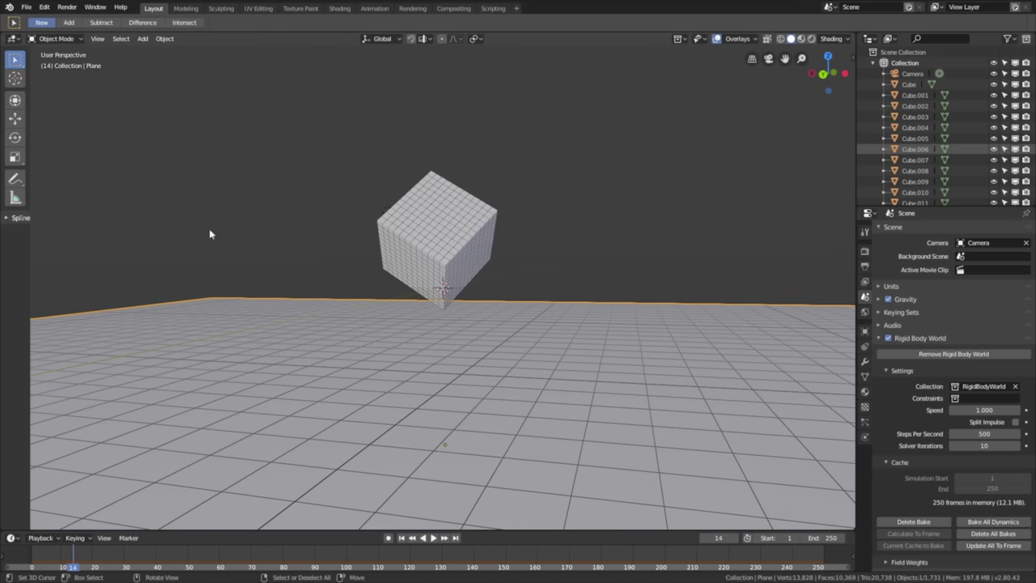
Save the baked scene as a new incremented file, tut2.blend, in the Simulation 2.8 folder
click(26, 7)
click(46, 100)
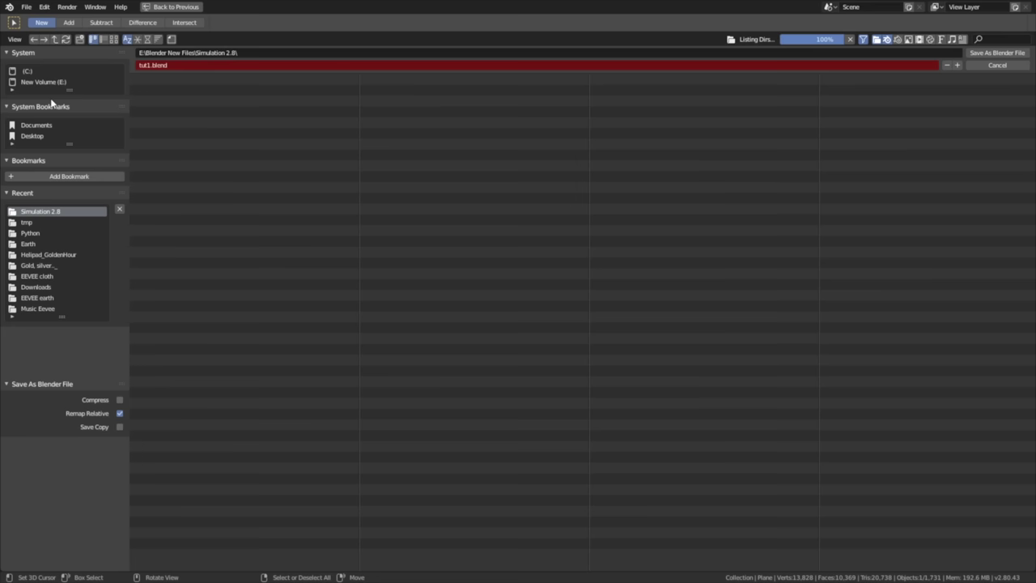
click(957, 65)
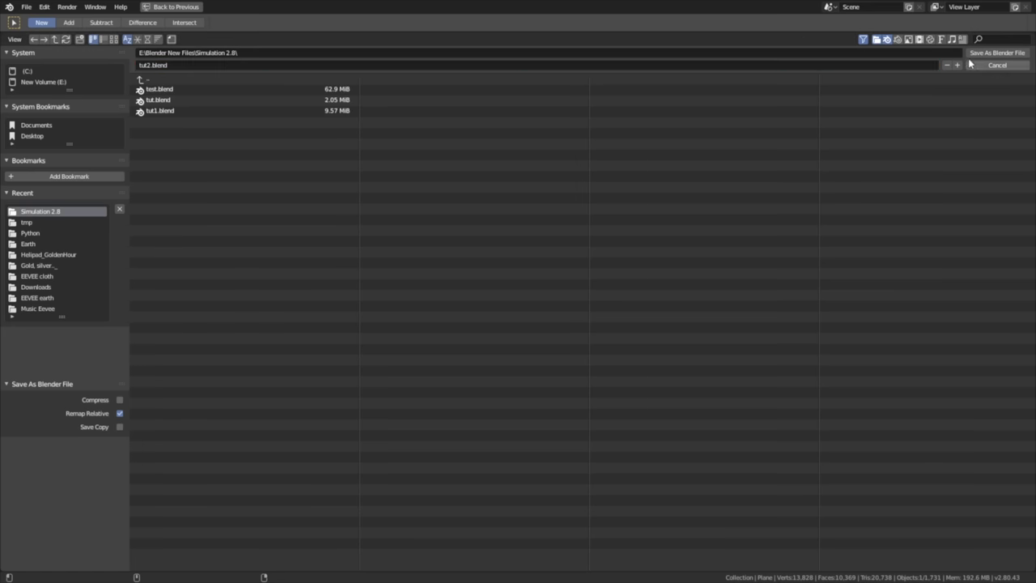
click(997, 53)
Set the render engine to Cycles and the rendering device to GPU Compute
middle_drag(530, 241, 585, 245)
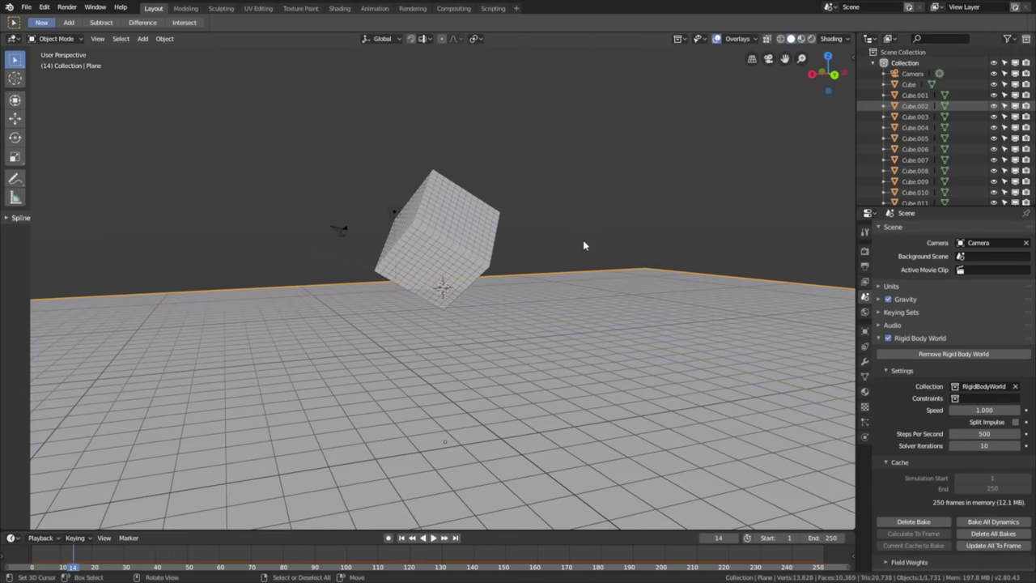
click(864, 251)
click(961, 230)
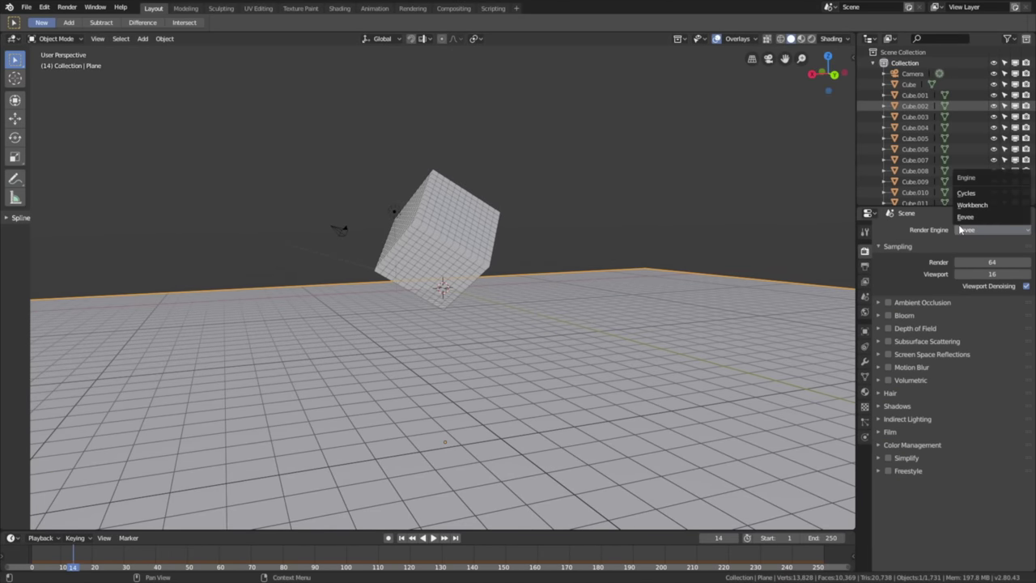
click(969, 199)
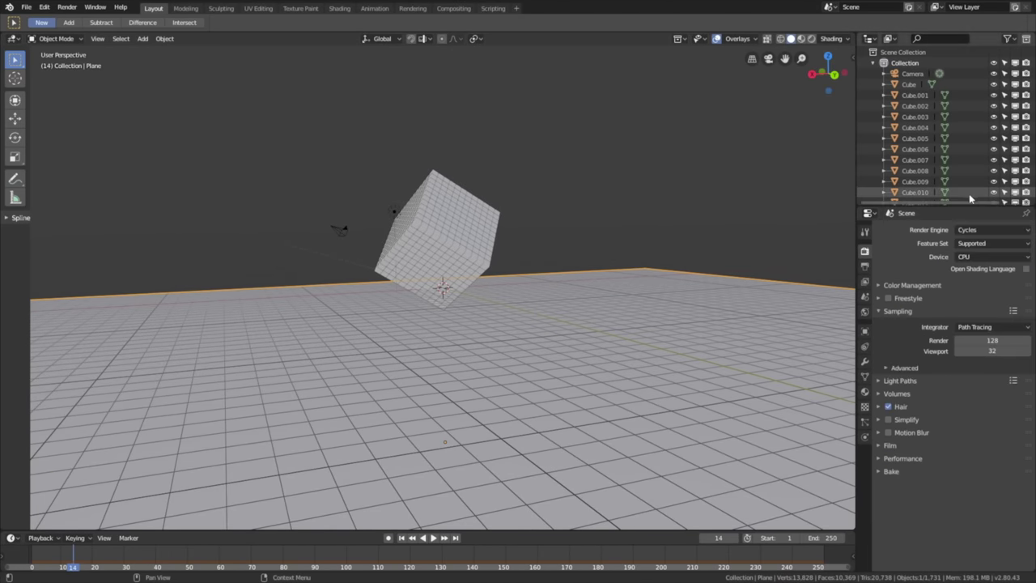
click(968, 257)
click(971, 234)
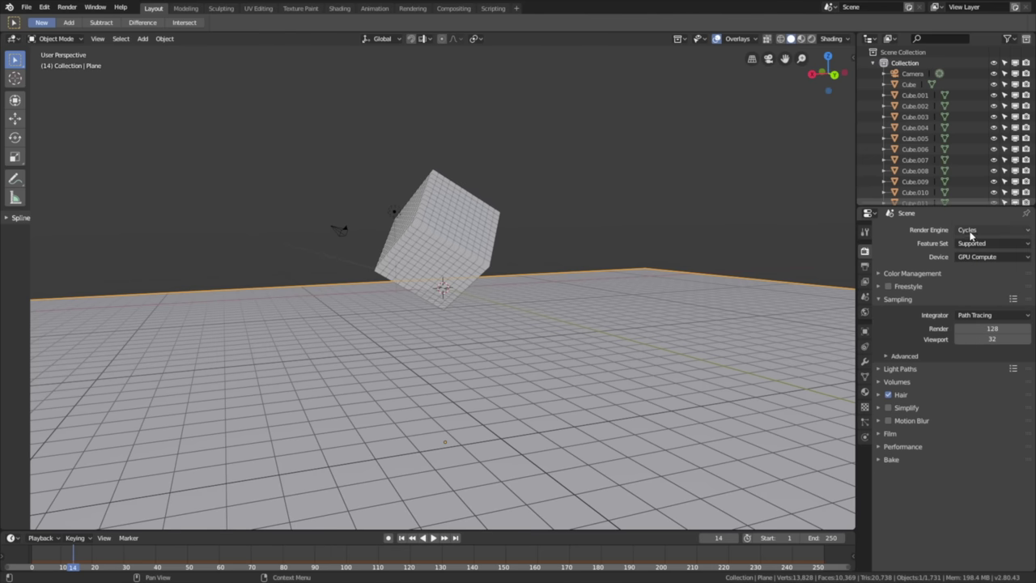
Set both the render and viewport samples to 250 and the render tile size to 500 in X and Y
mouse_move(993, 329)
mouse_down()
mouse_move(993, 340)
mouse_move(994, 330)
mouse_up()
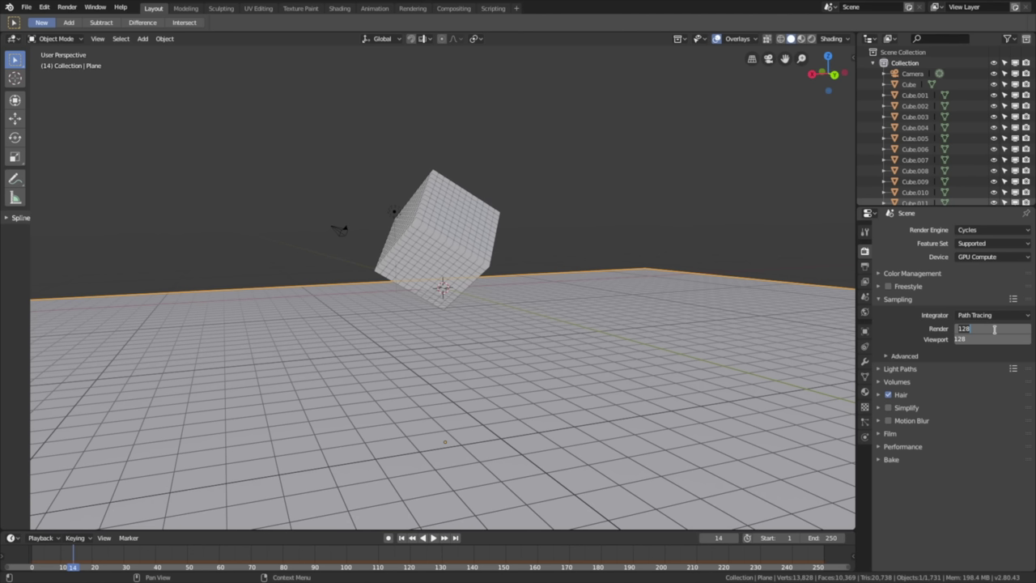
text(250)
key(Return)
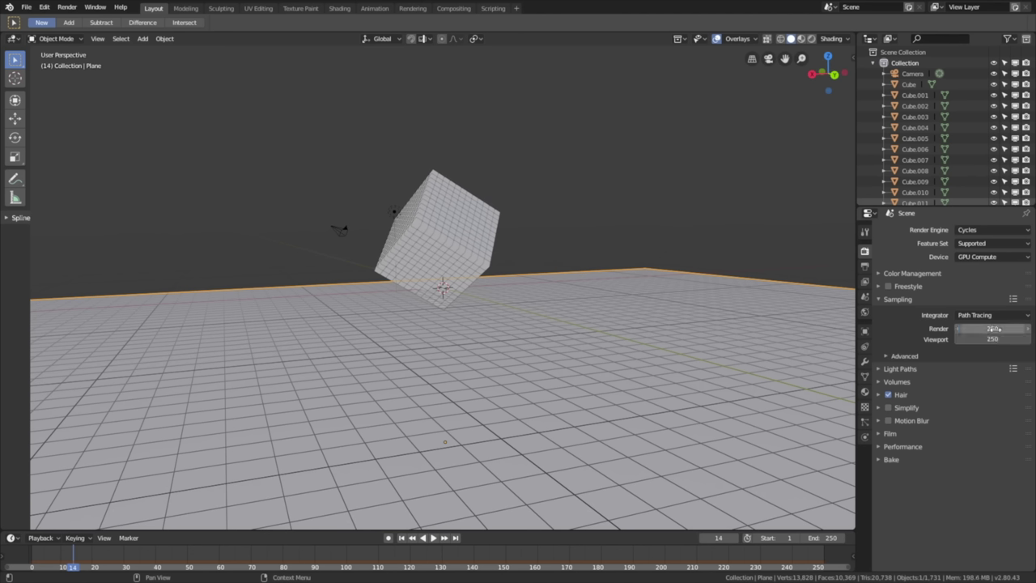
click(902, 446)
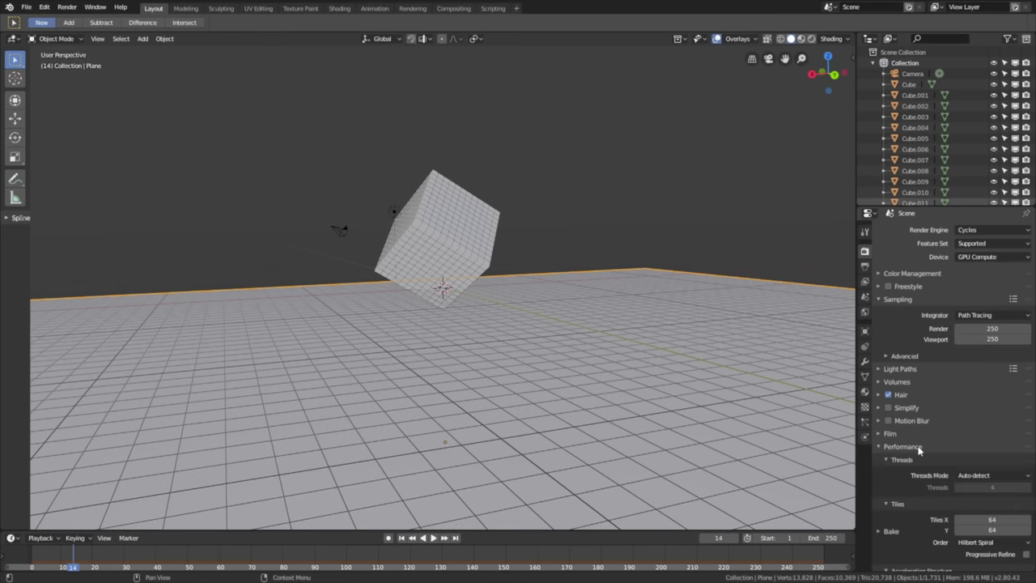
click(982, 520)
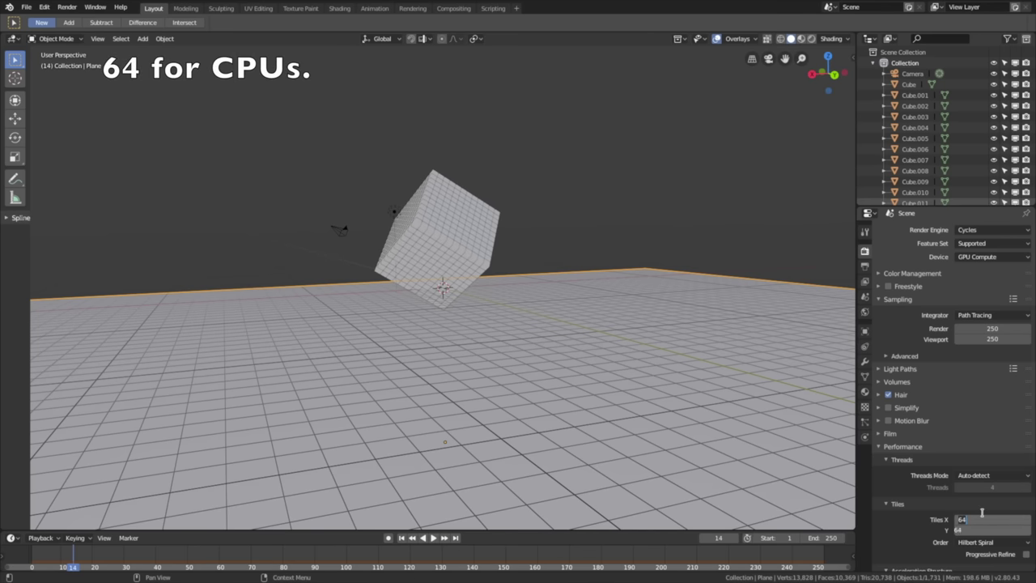
key(Return)
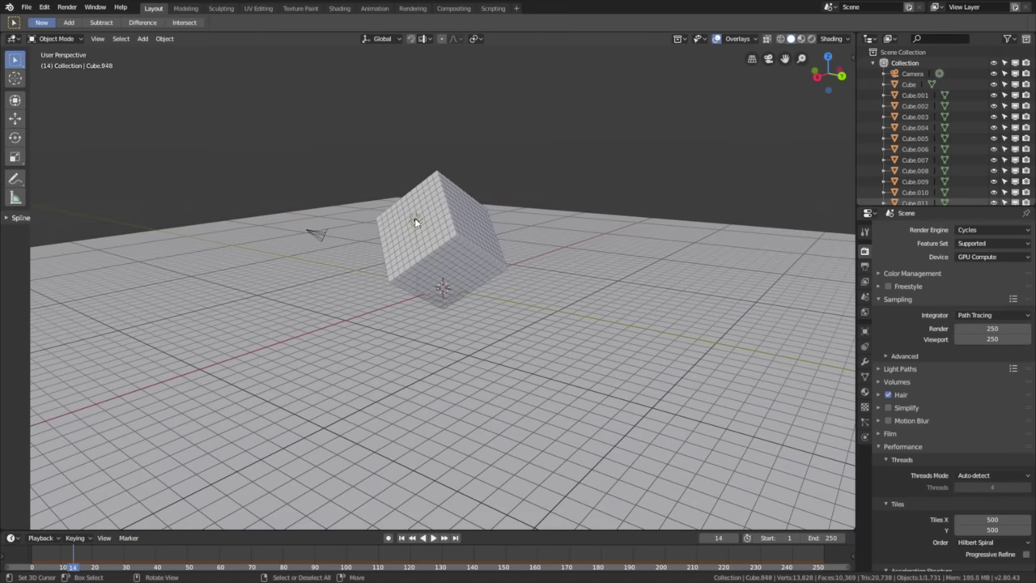
Change the scene's light to a Sun, enable its nodes and set the emission strength to 10
middle_drag(414, 222, 494, 213)
right_click(494, 213)
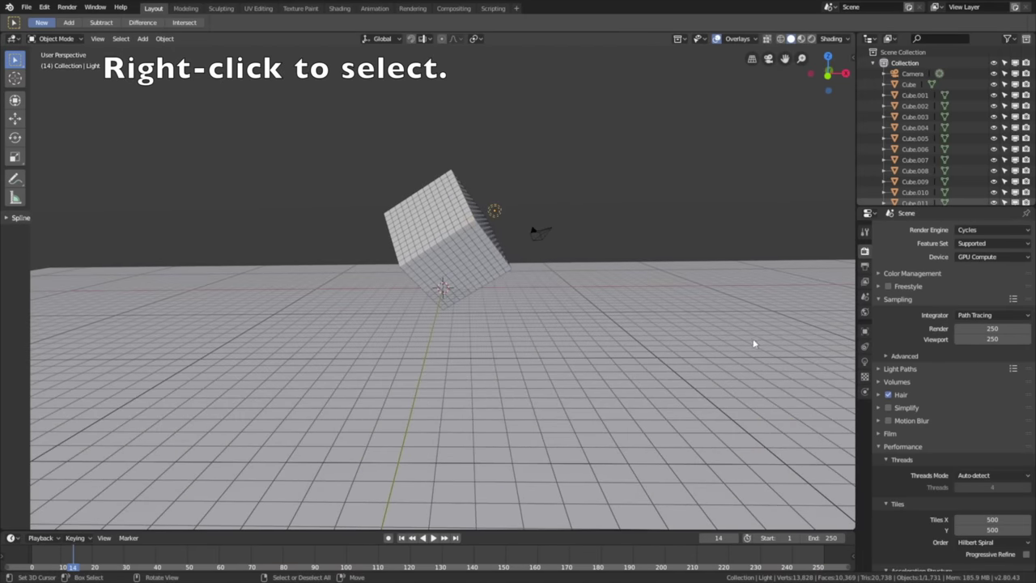
click(864, 361)
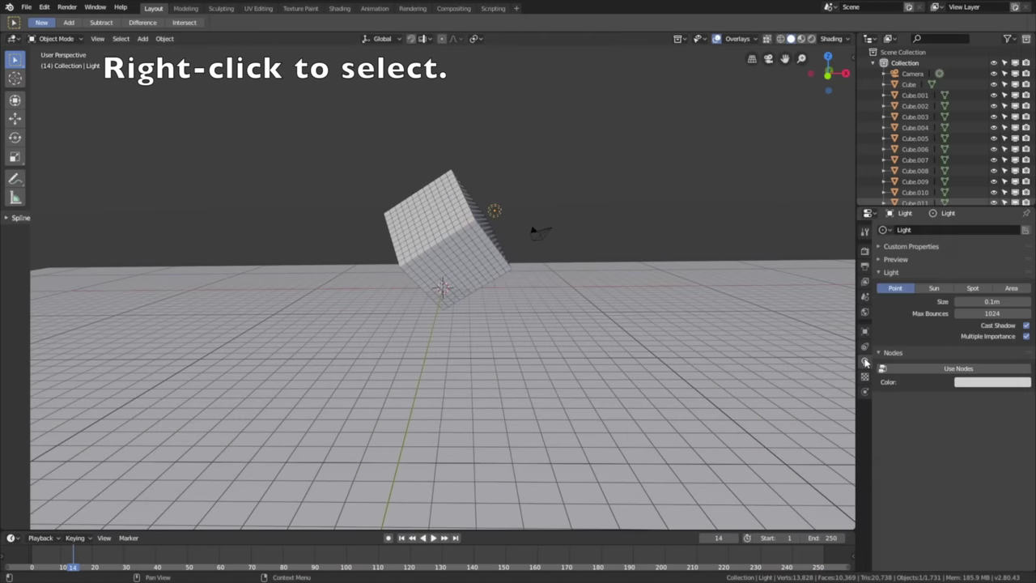
click(933, 289)
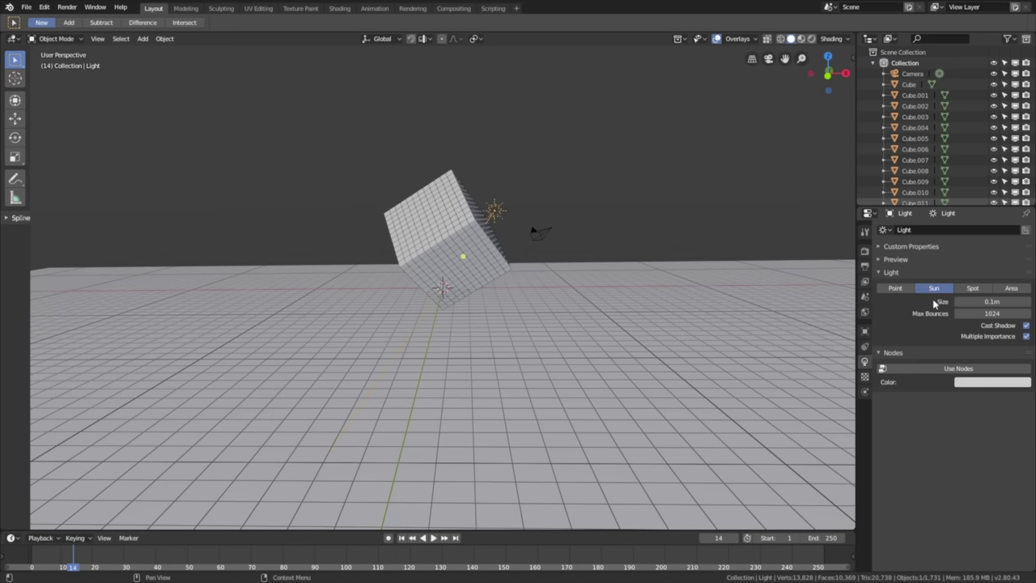
click(930, 365)
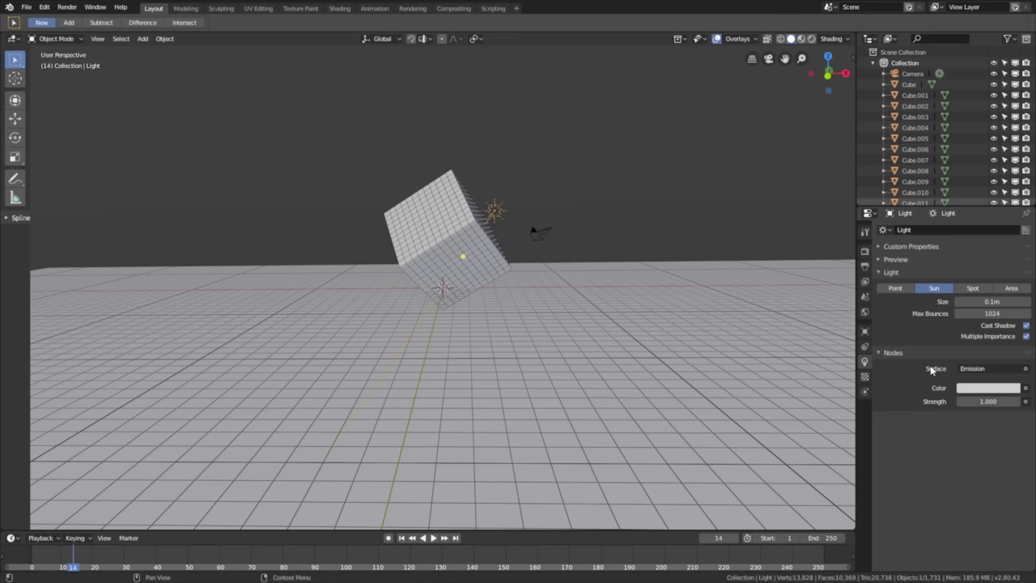
click(975, 400)
text(10)
key(Return)
Move the sun light away from the cube block and rotate it to shine diagonally down toward the ground
middle_drag(675, 298, 609, 312)
key(g)
click(720, 301)
key(r)
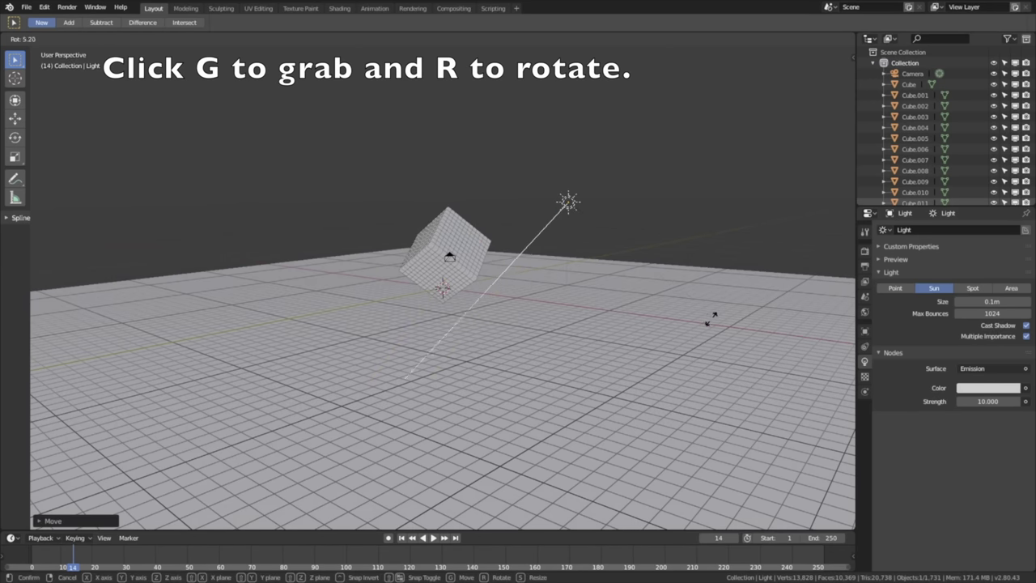
click(652, 338)
middle_drag(631, 329, 560, 323)
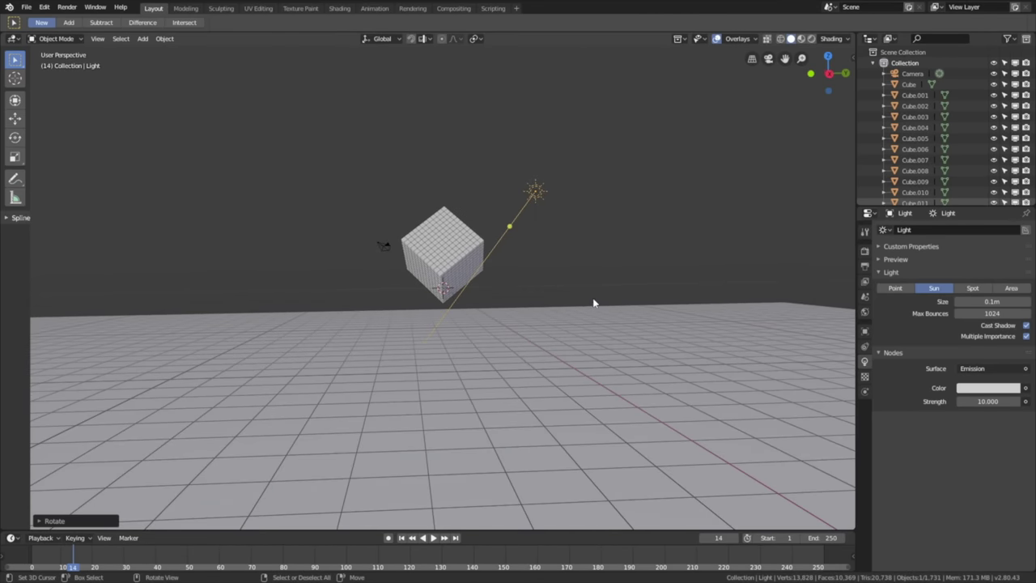
Preview the scene in rendered shading and set the world background color to pure white (RGB 1.000)
click(797, 38)
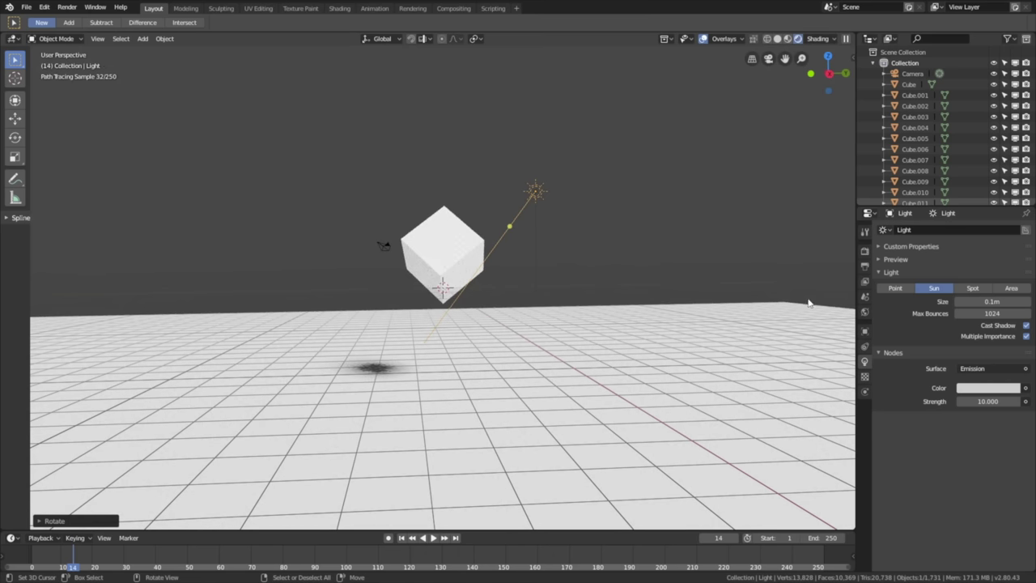
click(864, 312)
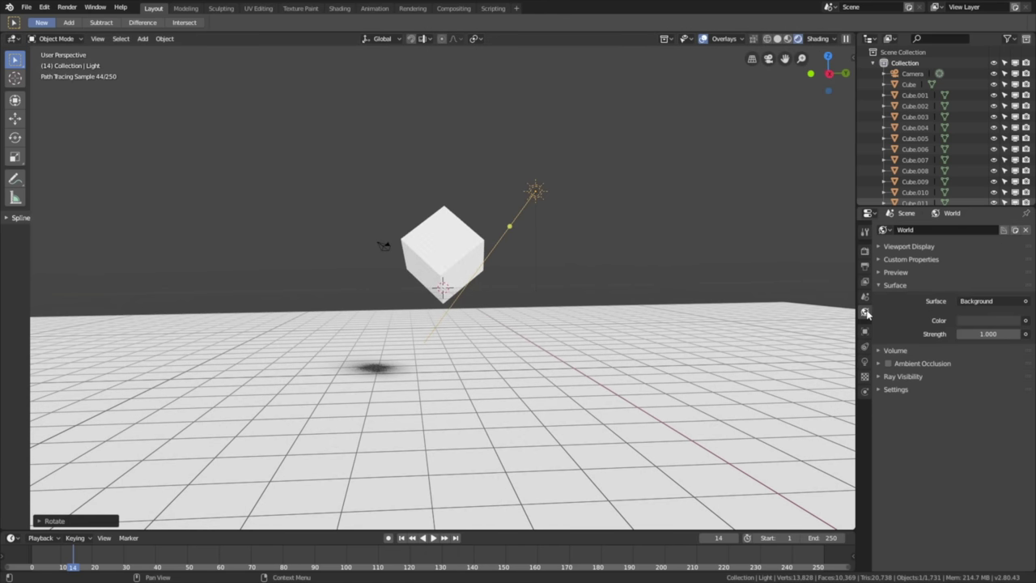
click(977, 320)
drag(1011, 224, 1011, 167)
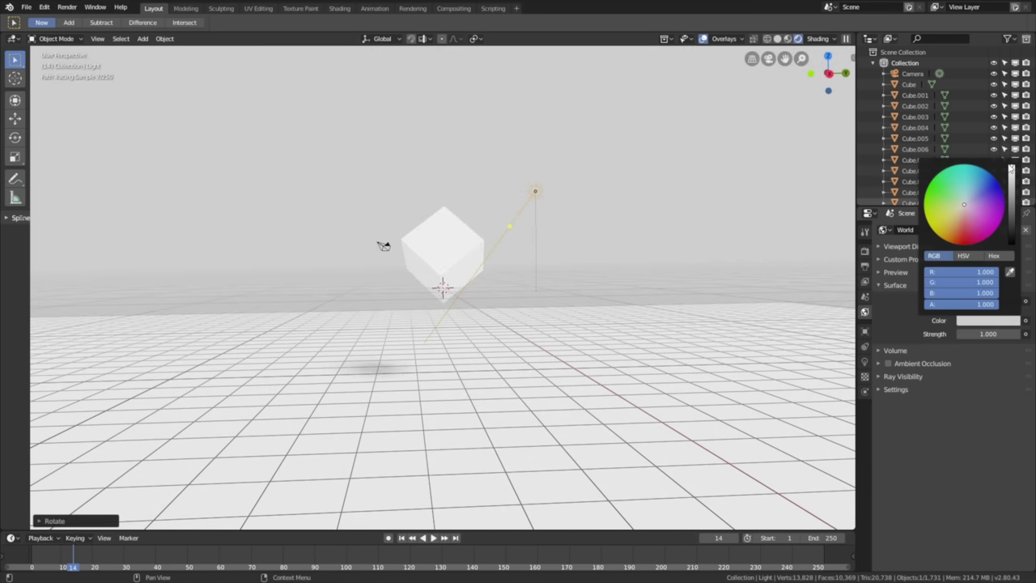
middle_drag(636, 192, 751, 150)
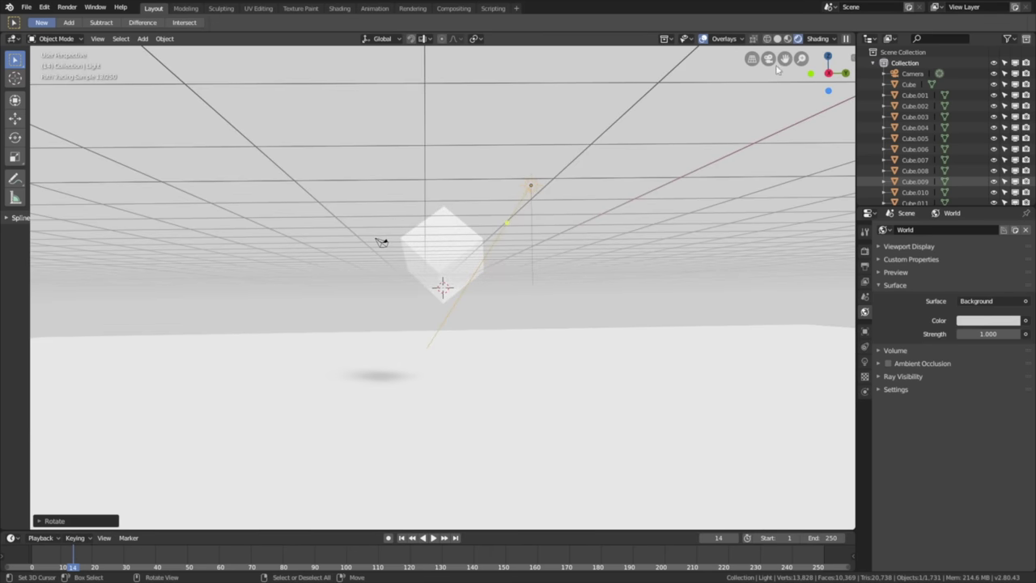
Display the scene as wireframe and move the sun light farther to the side of the cube block
click(766, 39)
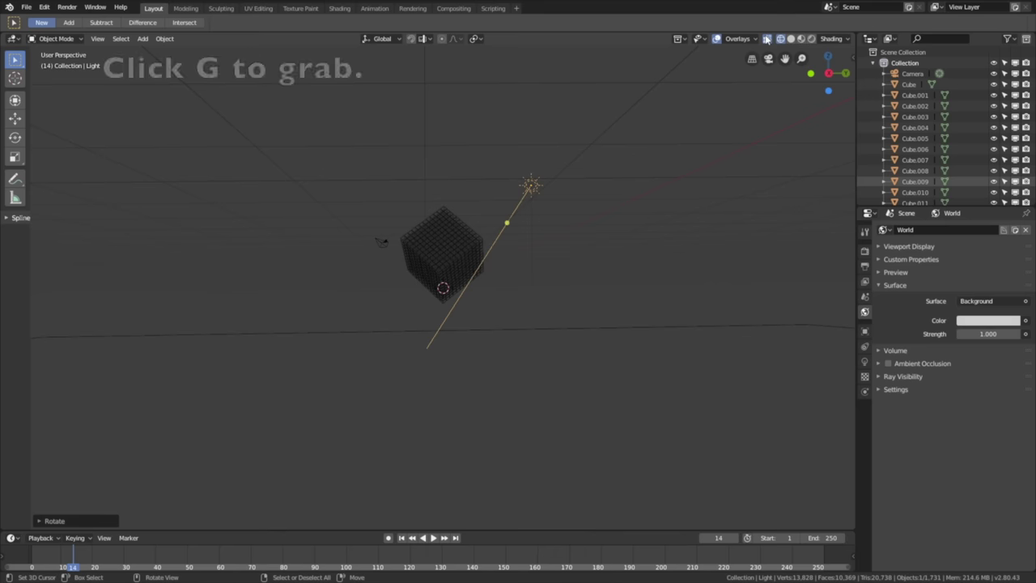
key(g)
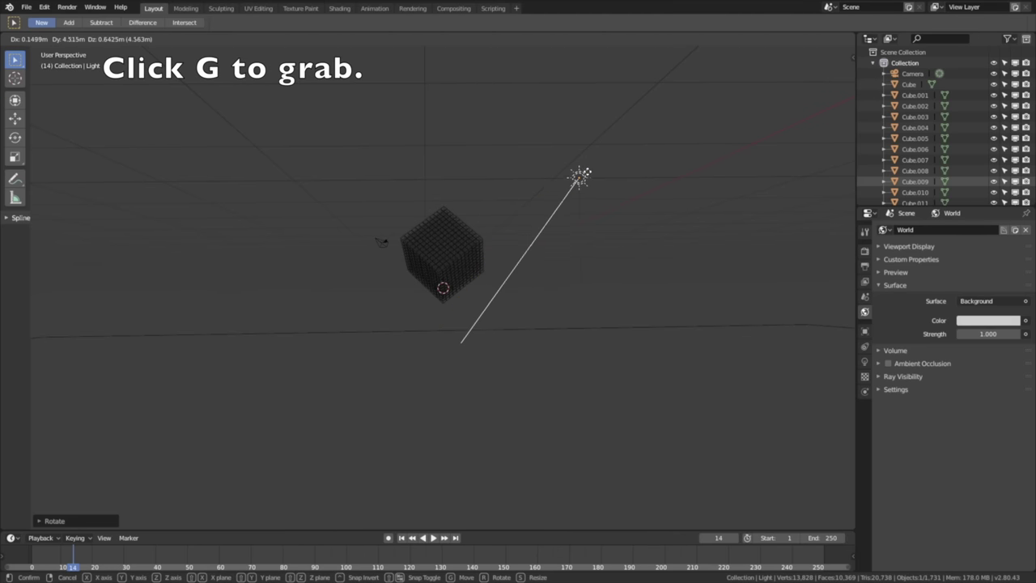
click(598, 178)
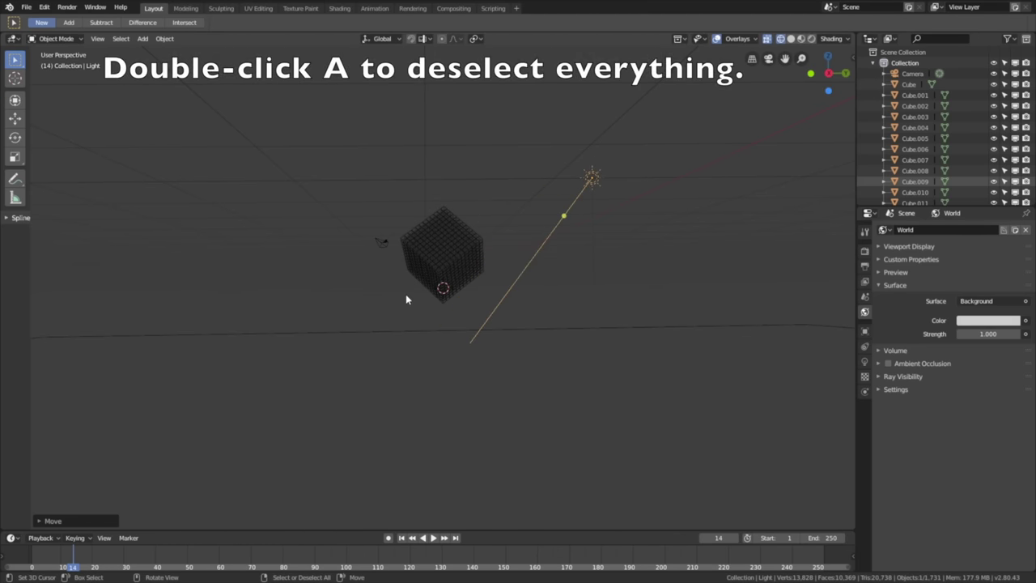
Box-select all the block's cubes, make one active, and give its material a blue Diffuse BSDF surface, about RGB 0.09, 0.18, 0.80
key(a)
key(a)
key(b)
drag(395, 309, 489, 194)
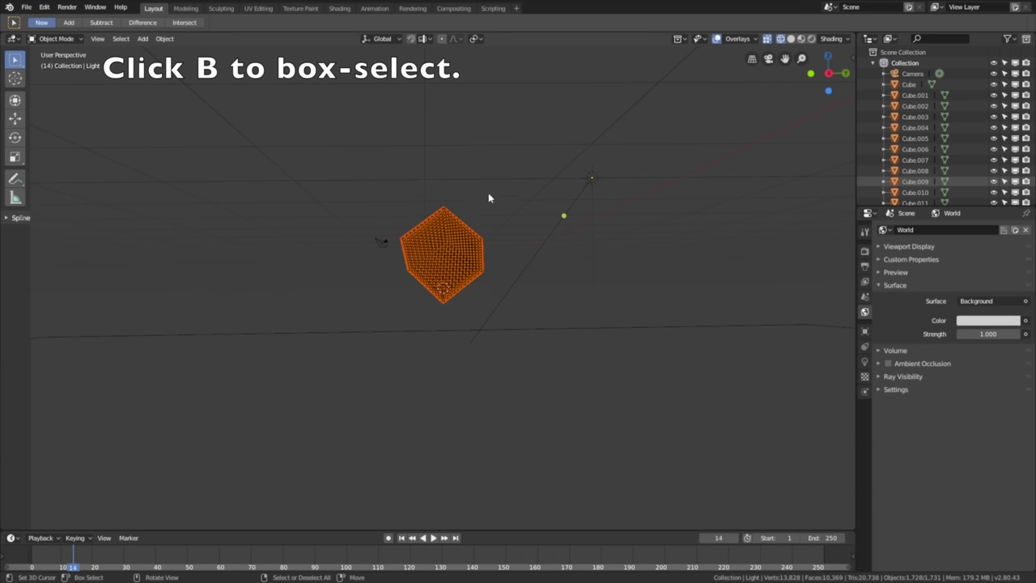
shift+click(465, 240)
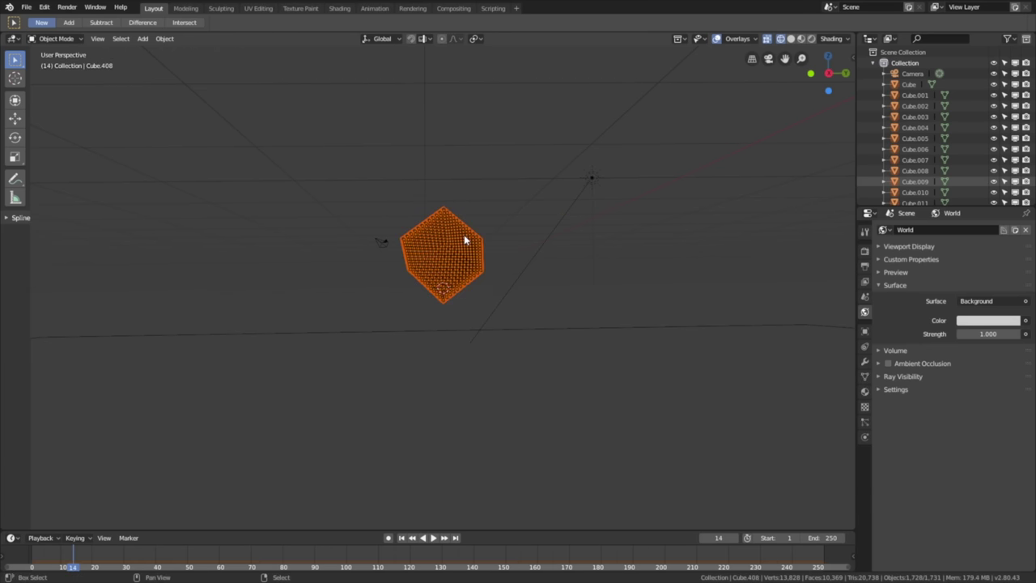
click(864, 393)
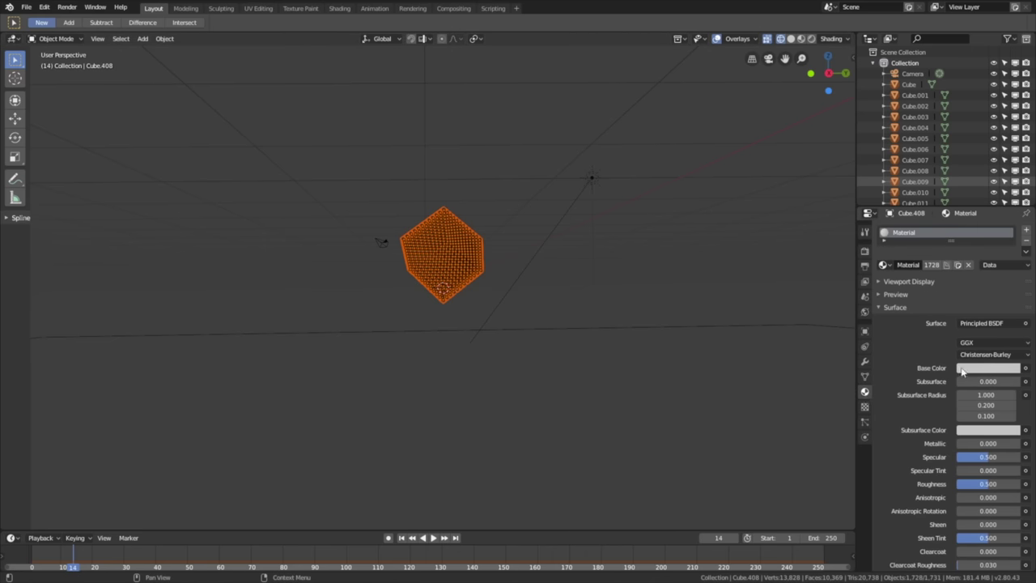
click(977, 324)
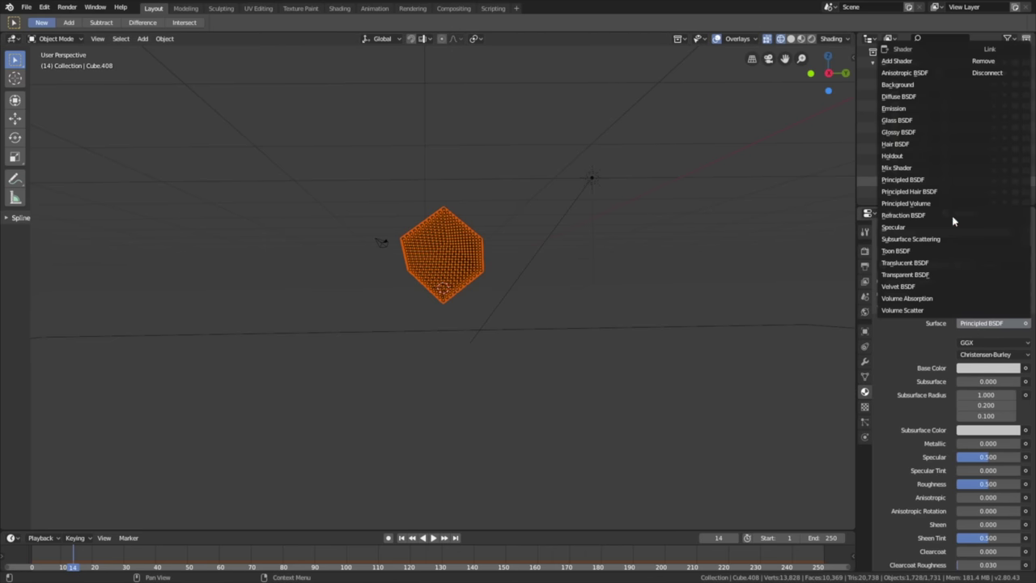
click(913, 96)
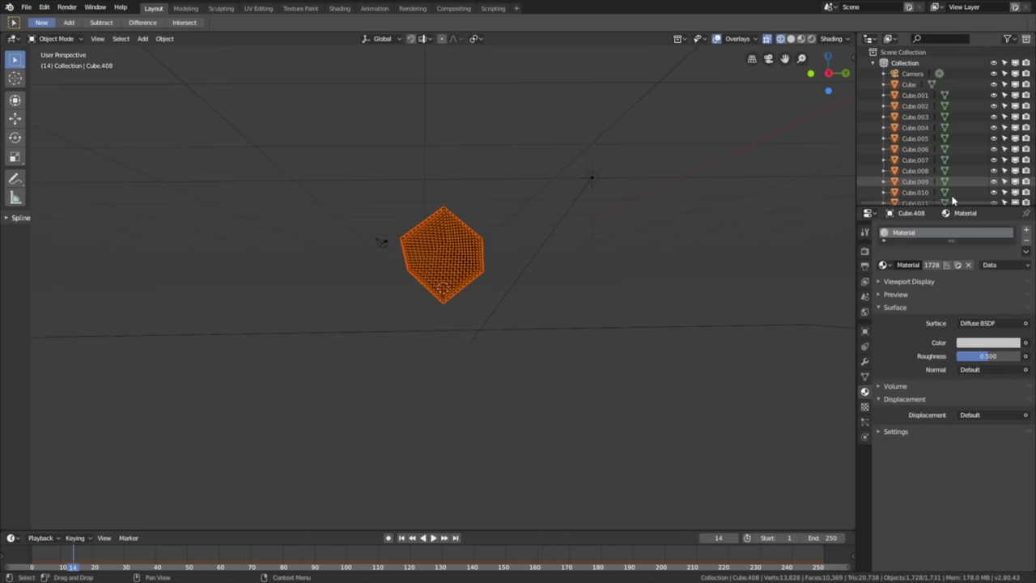
click(997, 343)
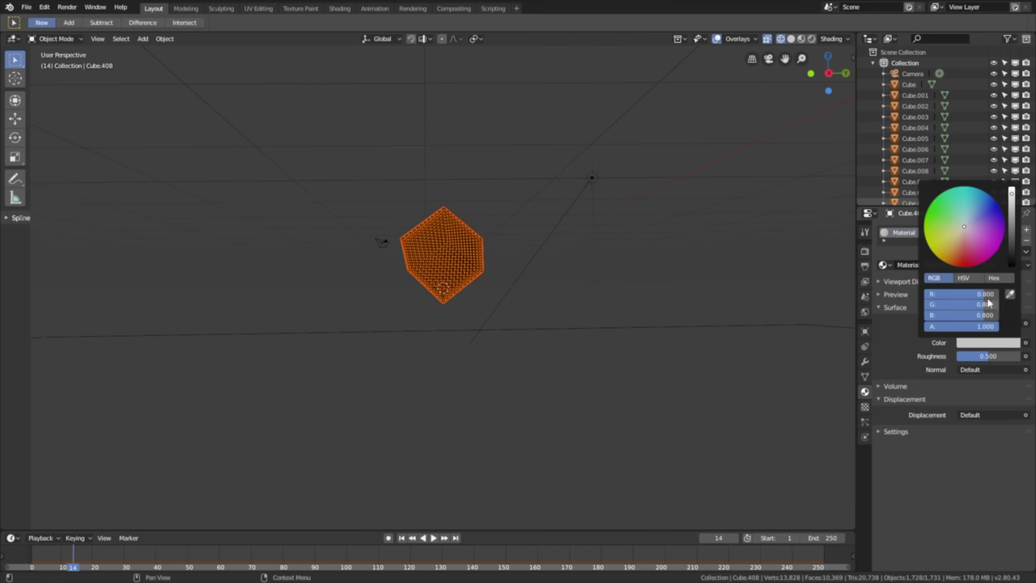
click(982, 213)
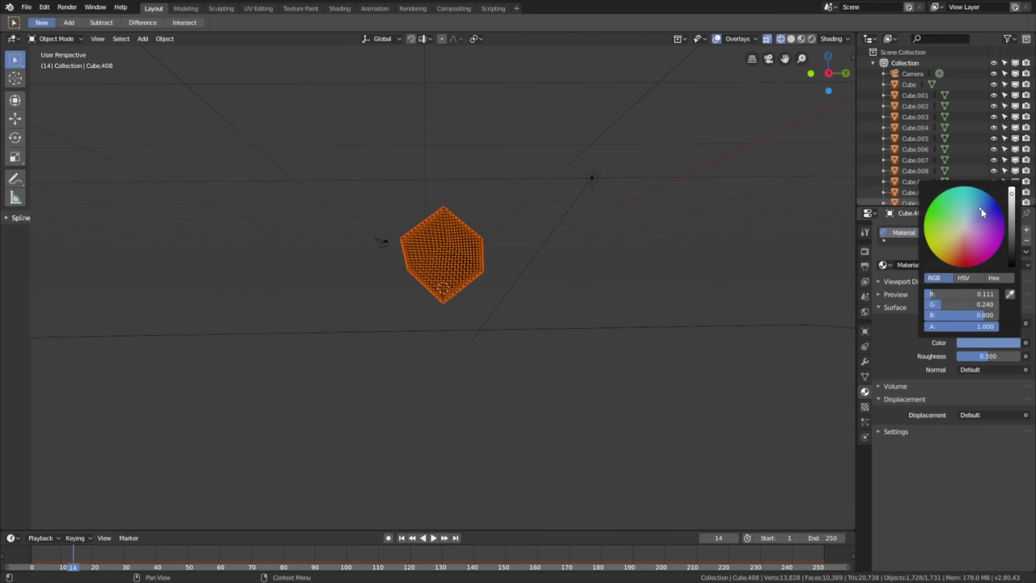
drag(980, 208, 982, 208)
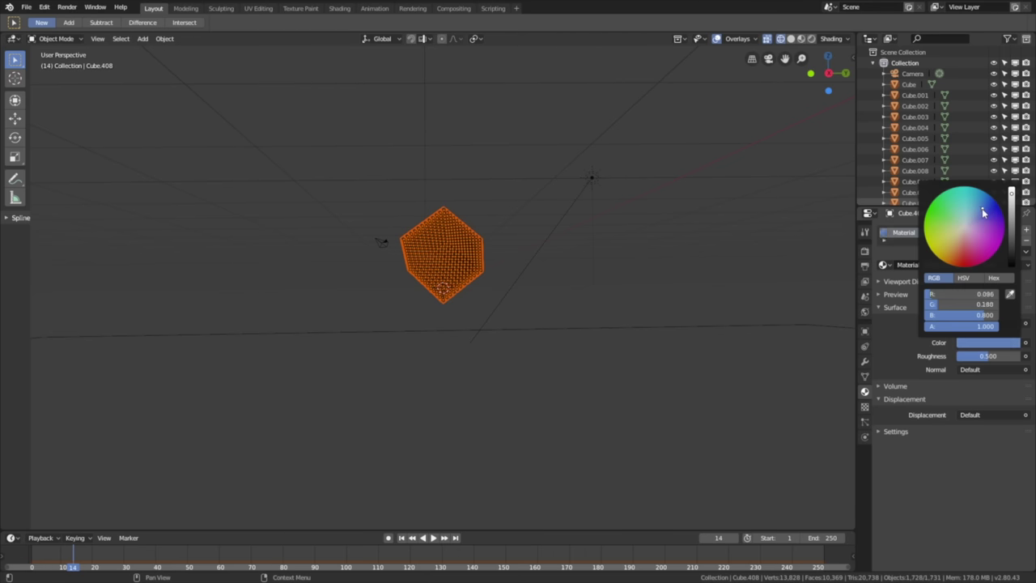
Link the active cube's material to all selected cubes and preview the scene in rendered shading
click(164, 39)
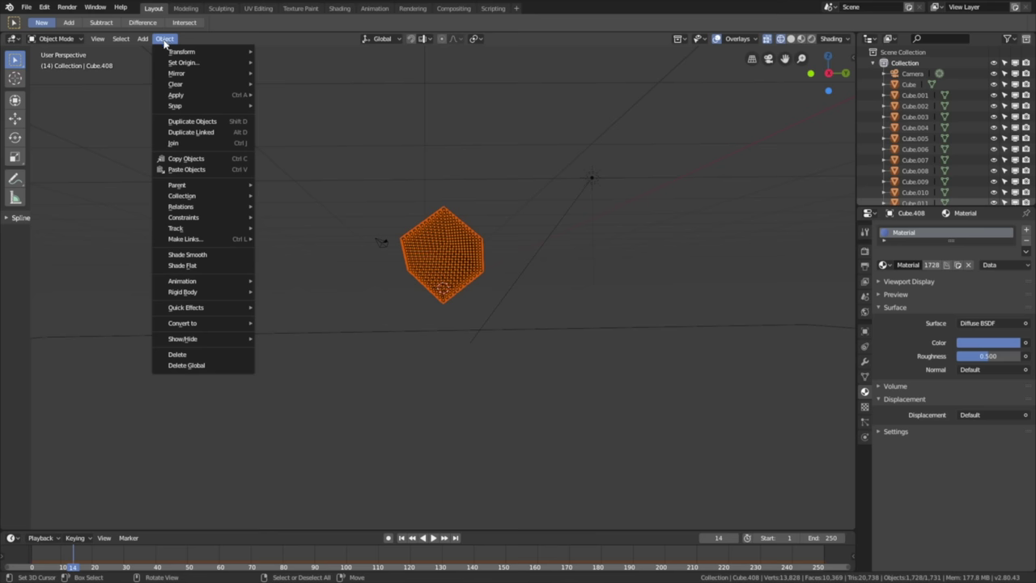
mouse_move(209, 232)
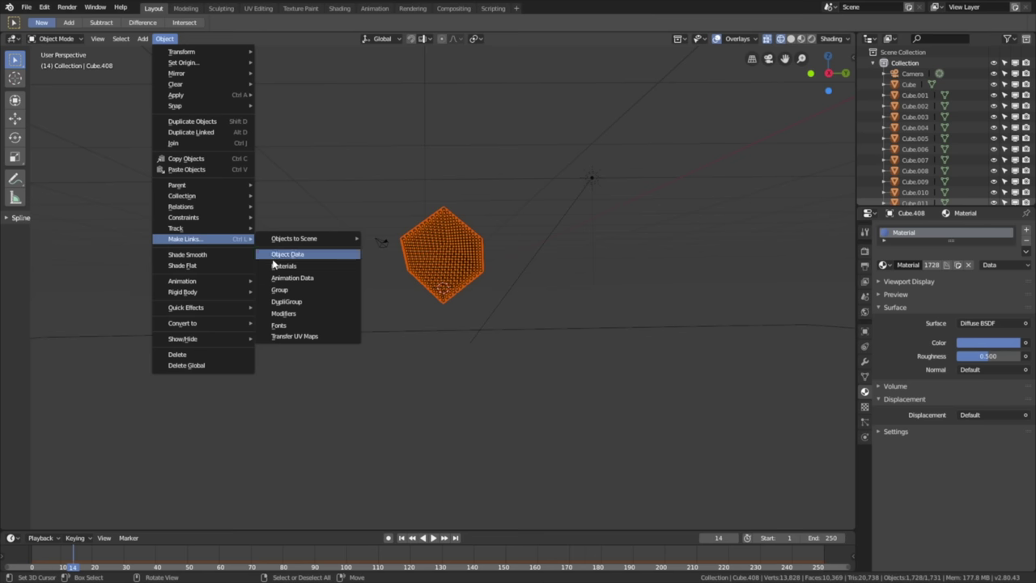
click(284, 267)
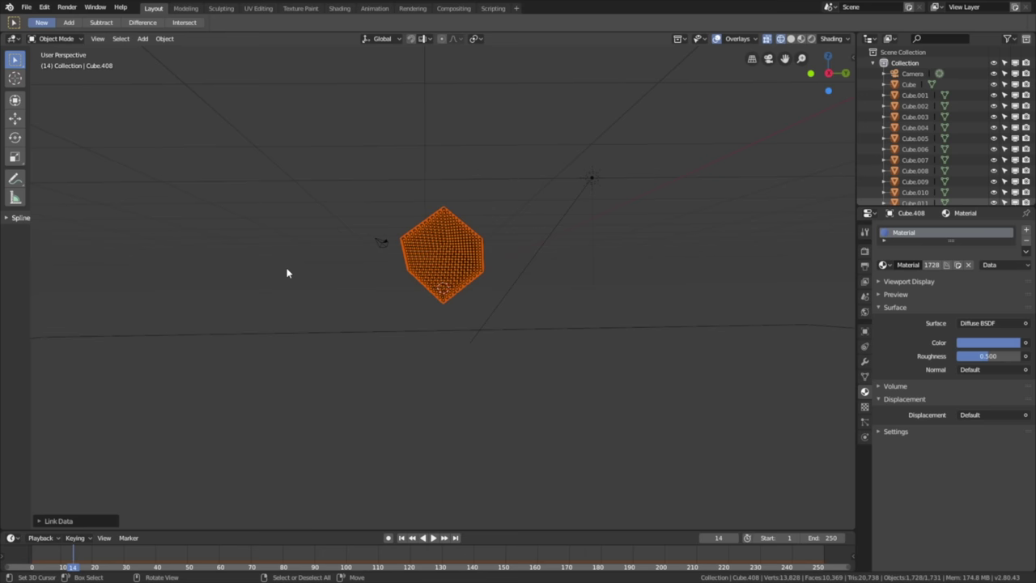
click(811, 39)
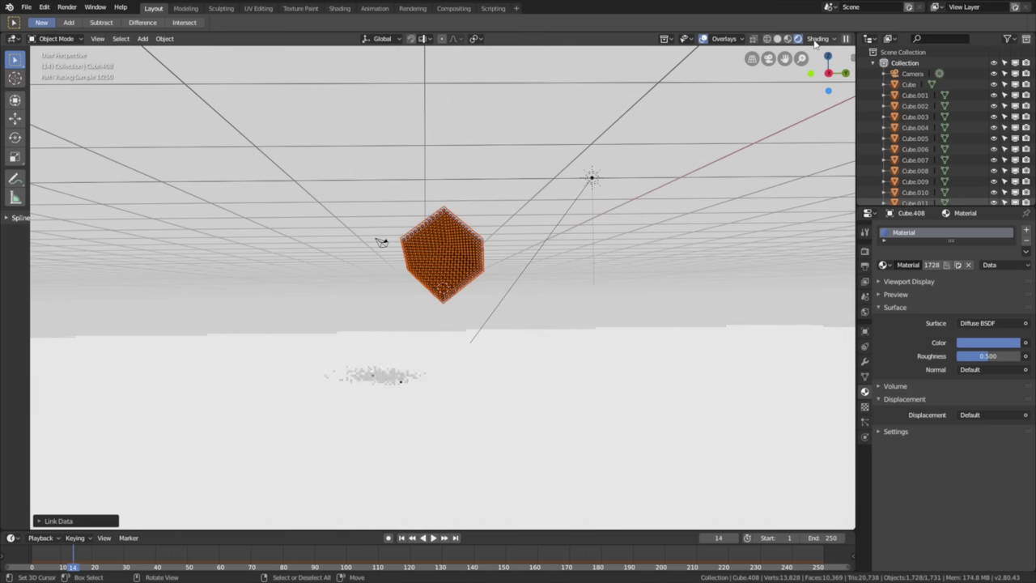
middle_drag(667, 135, 550, 219)
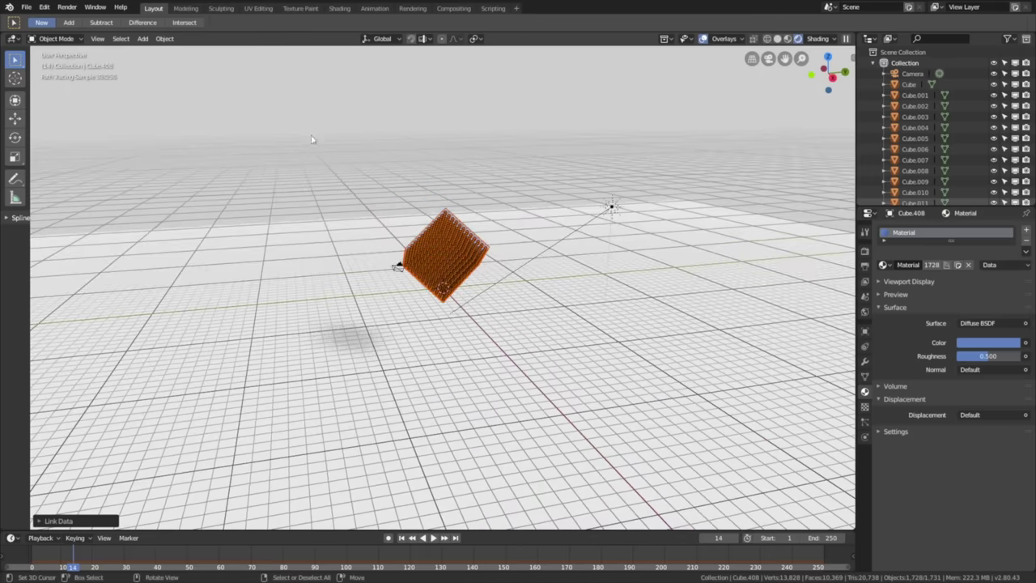
Deselect all the cubes and hide the viewport overlays to show the clean rendered preview of the block
middle_drag(466, 200, 803, 306)
key(a)
key(a)
scroll(602, 267, up, 2)
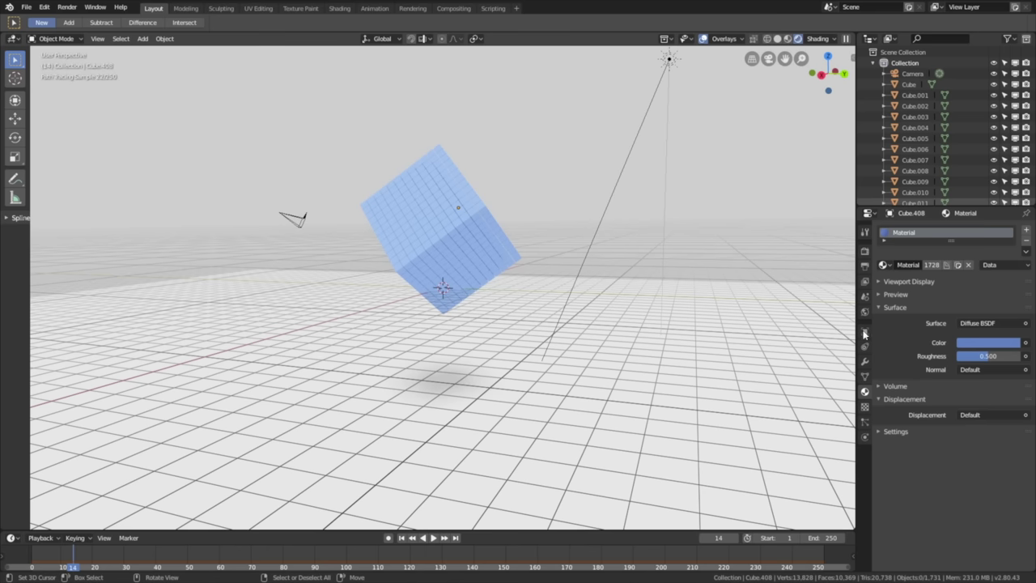
click(702, 39)
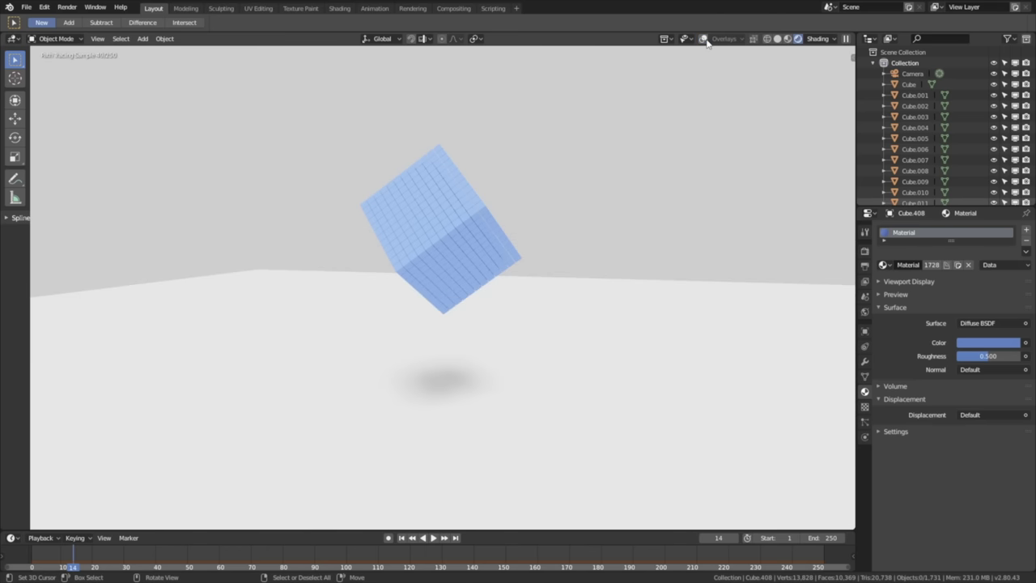
Change the cube material's diffuse color to a deeper, more saturated blue
click(982, 343)
drag(984, 206, 994, 208)
middle_drag(519, 227, 460, 238)
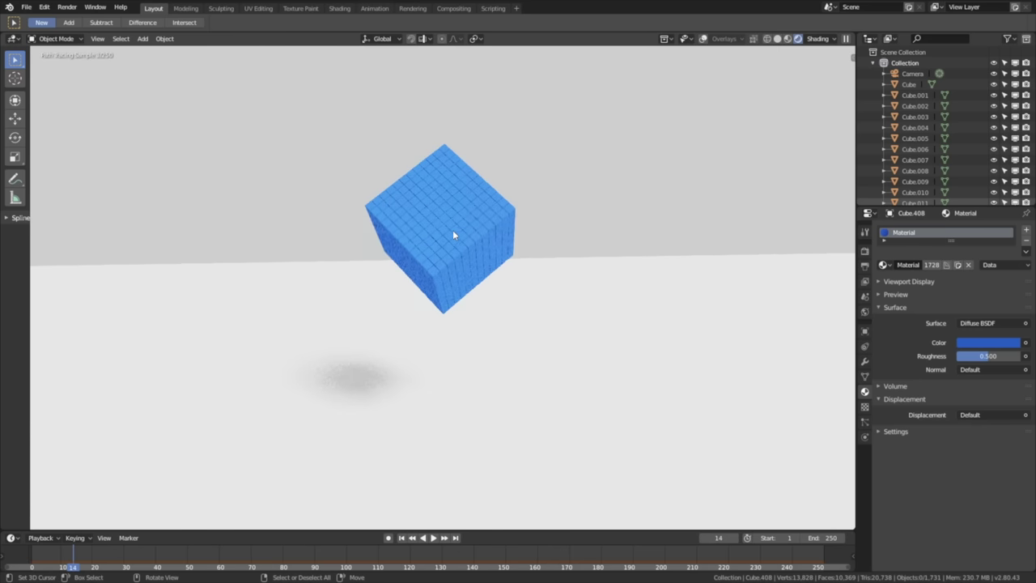
Look through the camera, lock the camera to the view, and pull it back until the block fits the frame
key(KP_0)
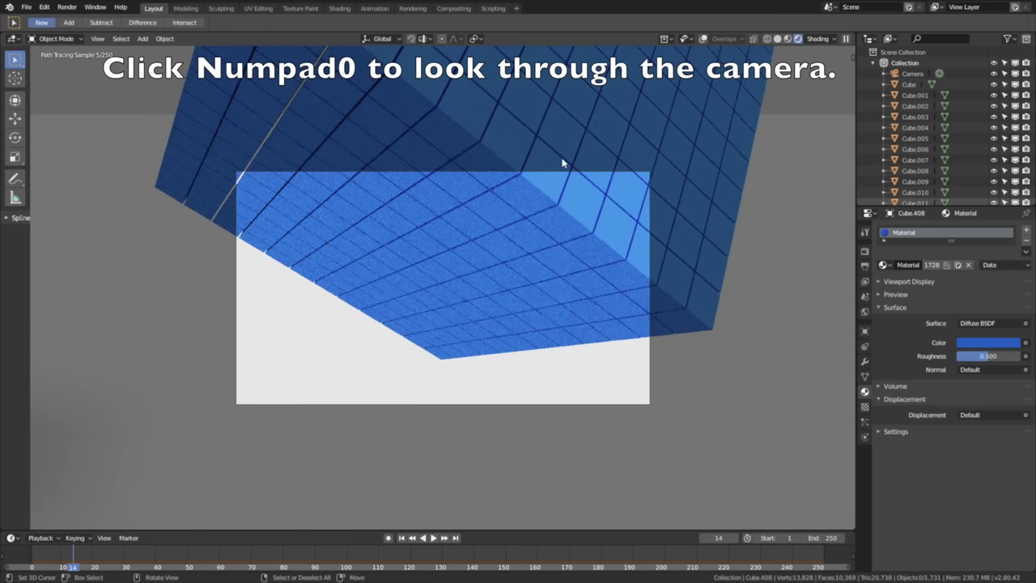
key(n)
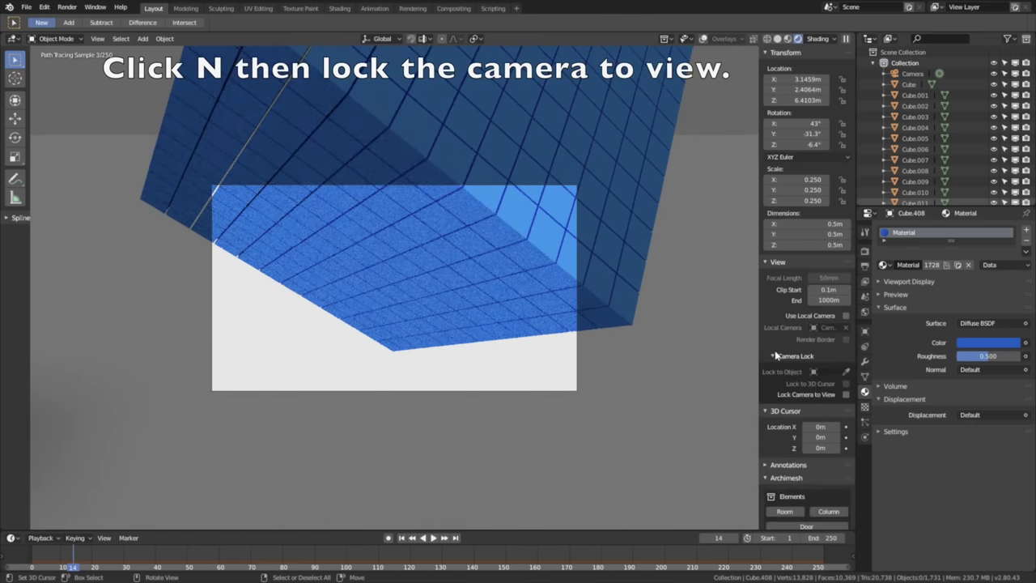
click(846, 395)
scroll(550, 295, down, 5)
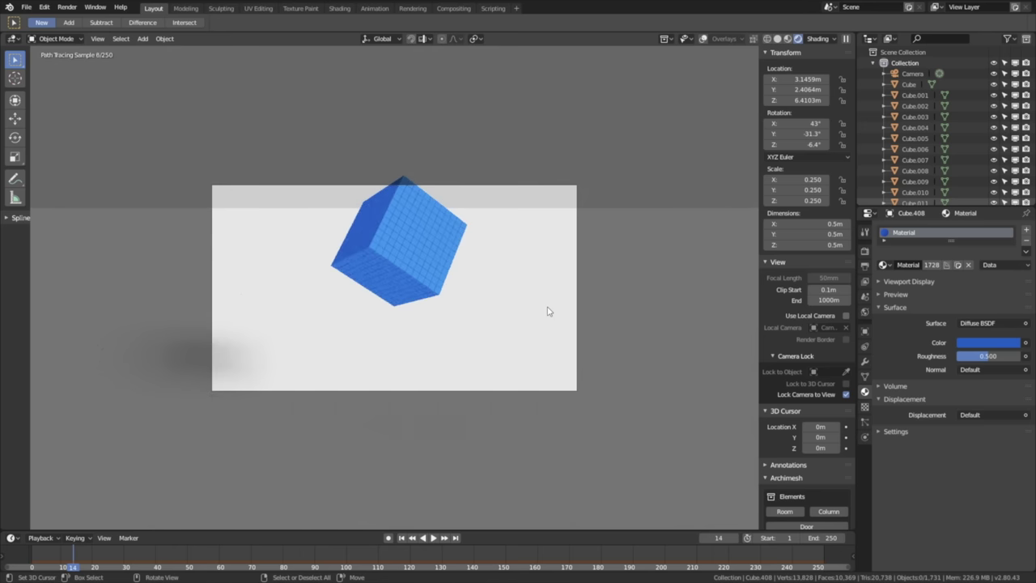
Advance the simulation to frame 235 and shift the camera so the fallen cubes sit inside the frame
click(415, 566)
shift+middle_drag(446, 459, 474, 354)
drag(175, 559, 777, 561)
key(space)
key(space)
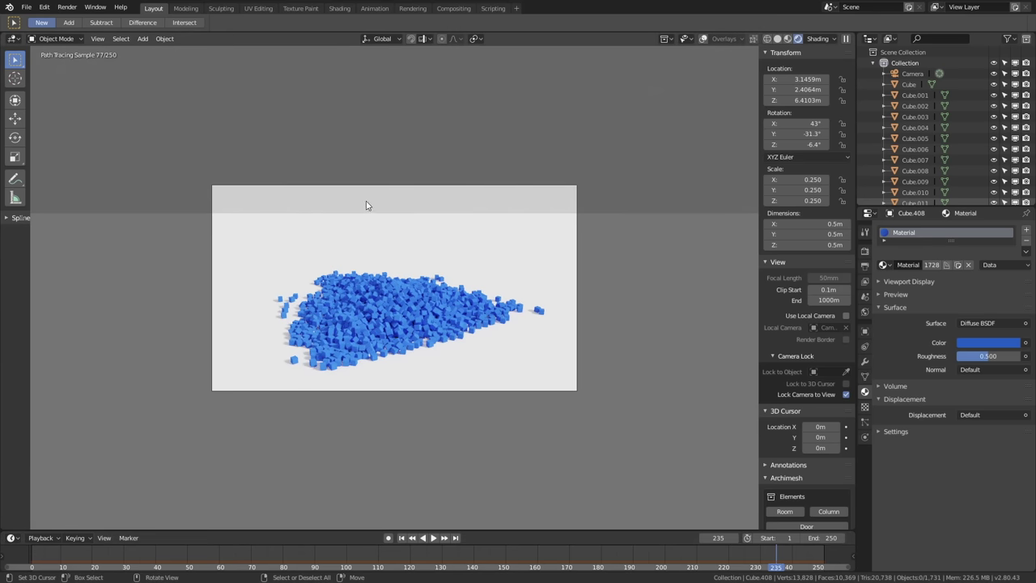
Set the scene's output frame rate to 30 fps
click(865, 268)
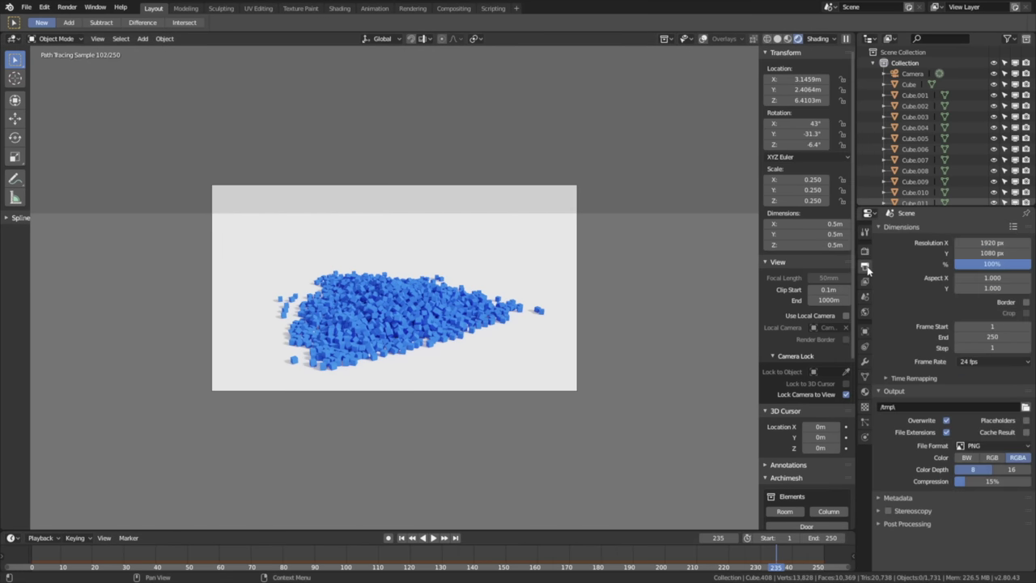
click(978, 364)
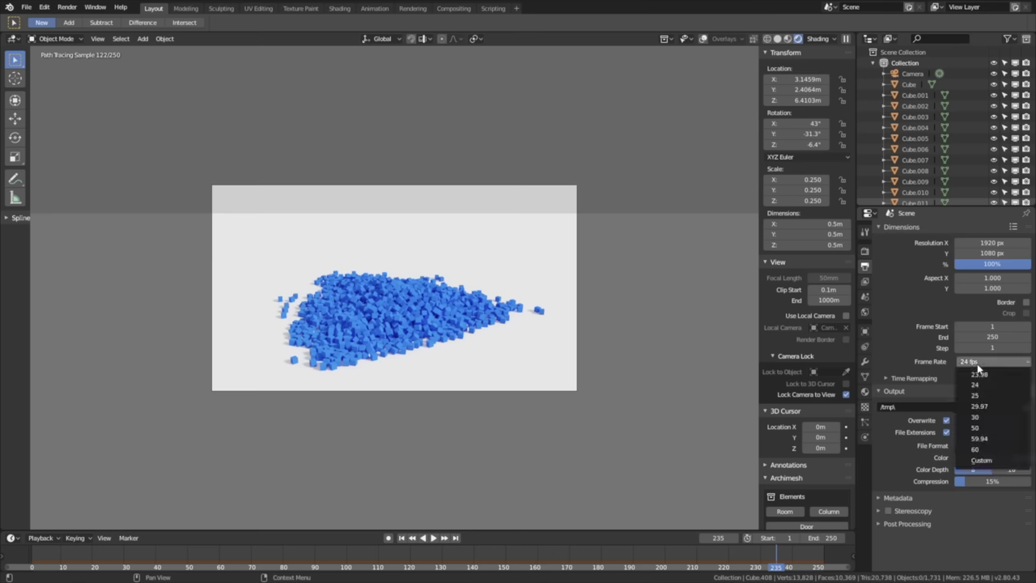
click(982, 419)
Set the render output to the E:\tmp folder with the file name "Final cubes"
click(1026, 406)
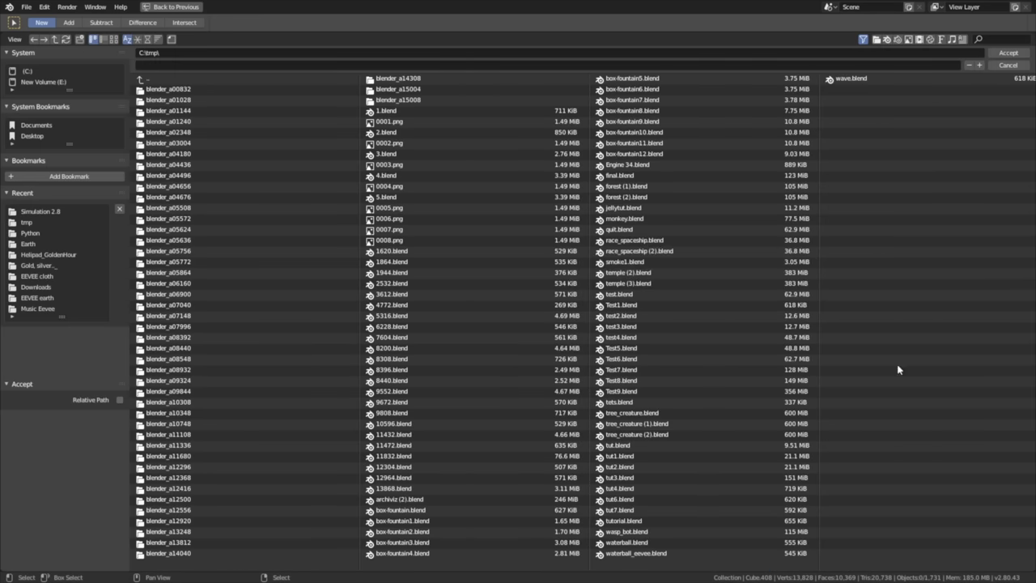
click(38, 83)
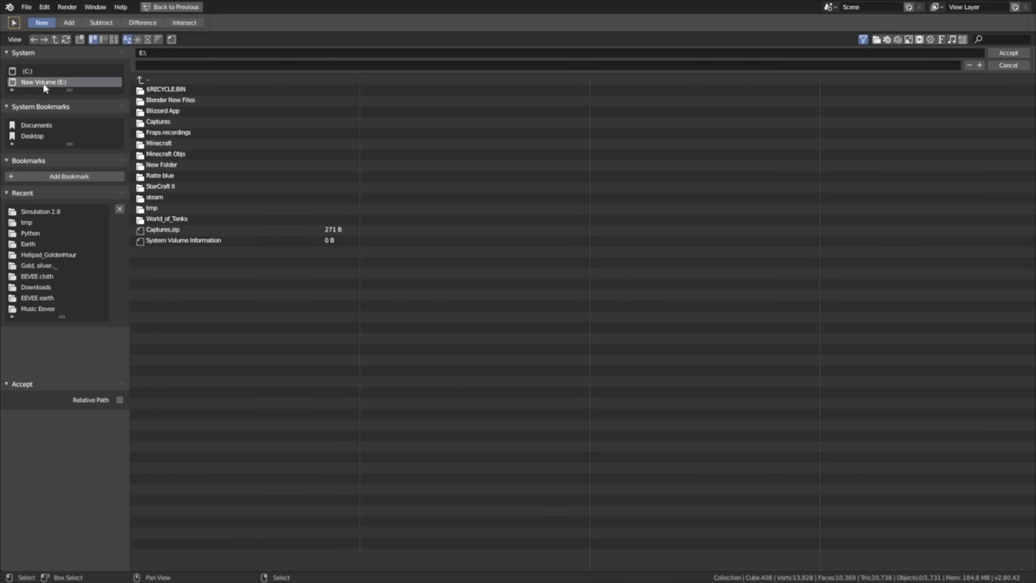
click(180, 208)
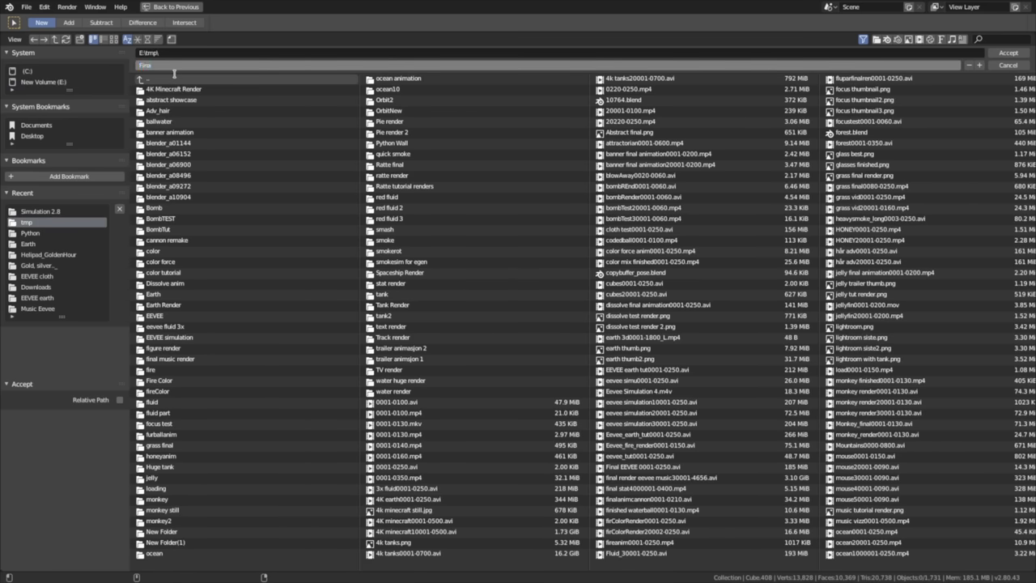
text(s)
key(Return)
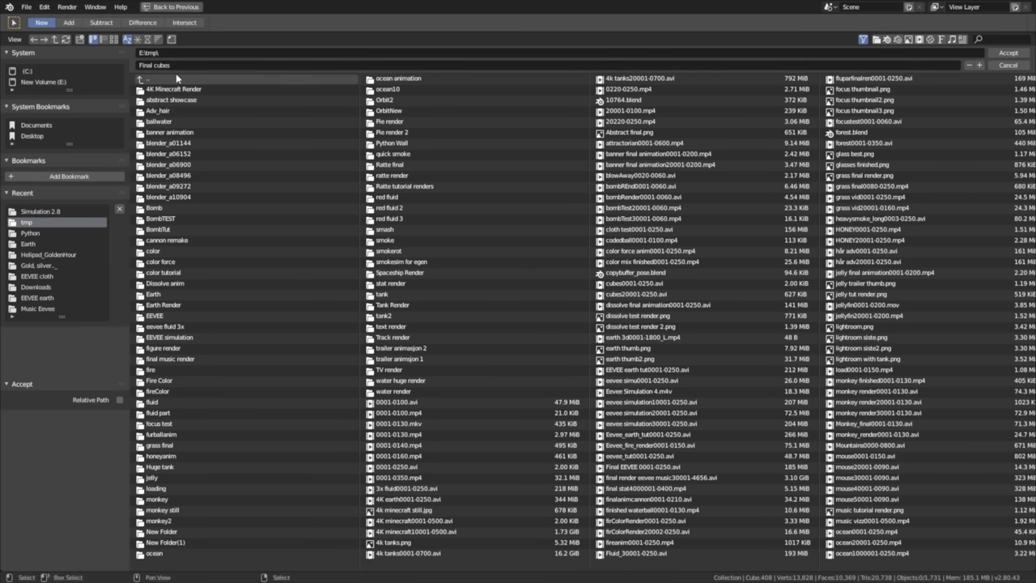
key(Return)
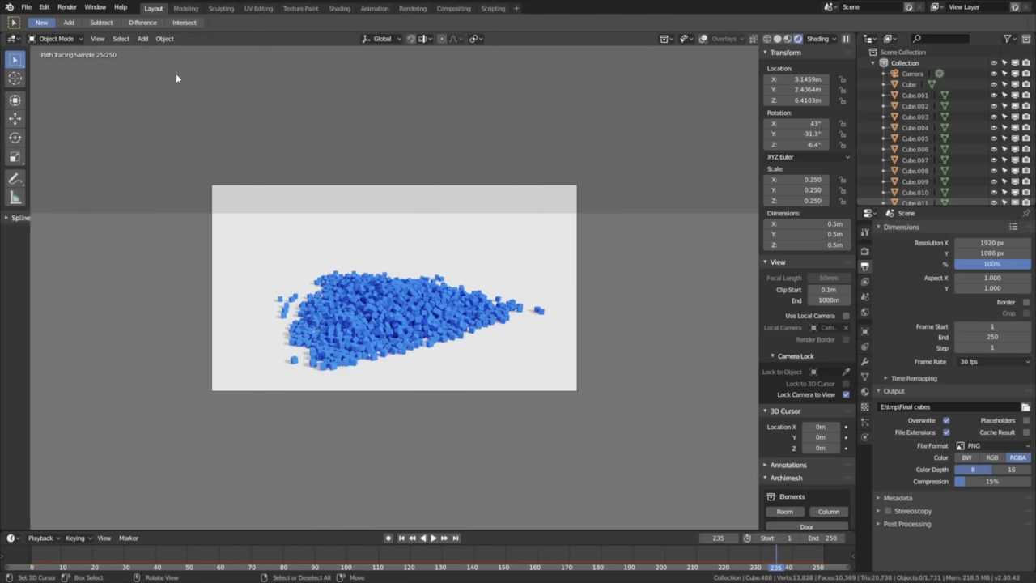
Set the output file format to AVI JPEG with quality at 100%
click(969, 446)
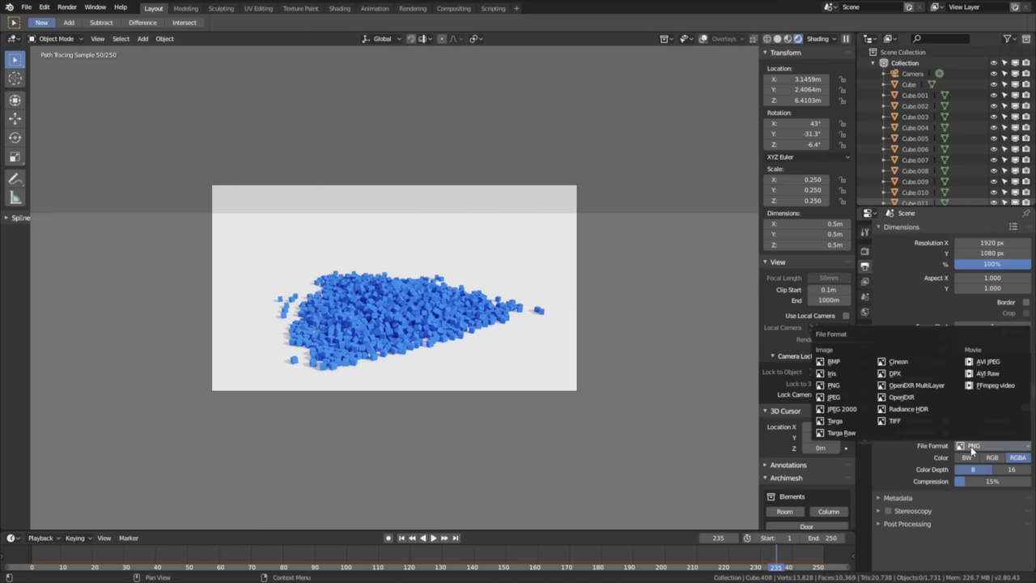
click(985, 361)
drag(1021, 470, 1031, 473)
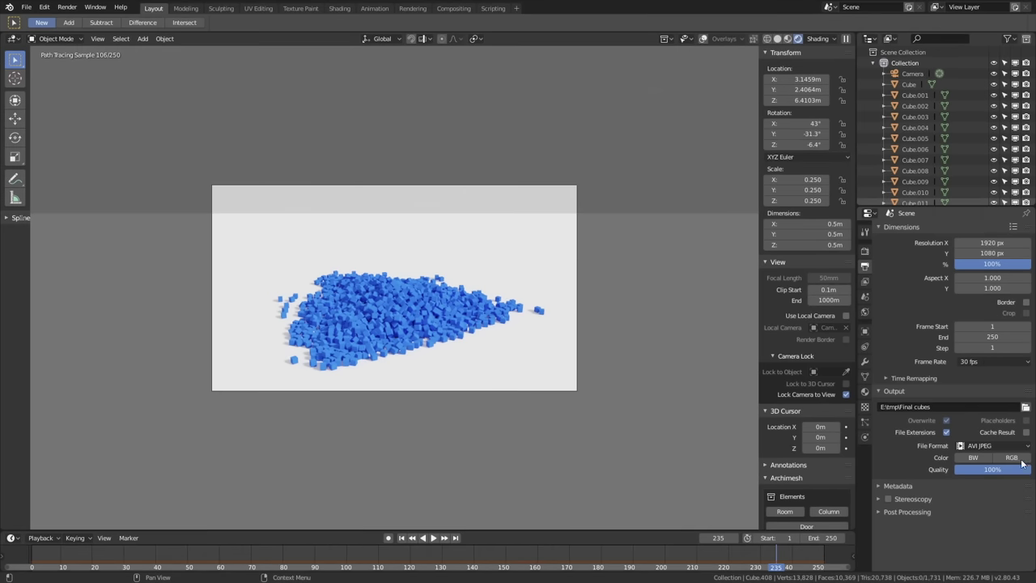
Unlock the camera from the view and enlarge the camera frame in the viewport
click(845, 394)
scroll(650, 375, up, 4)
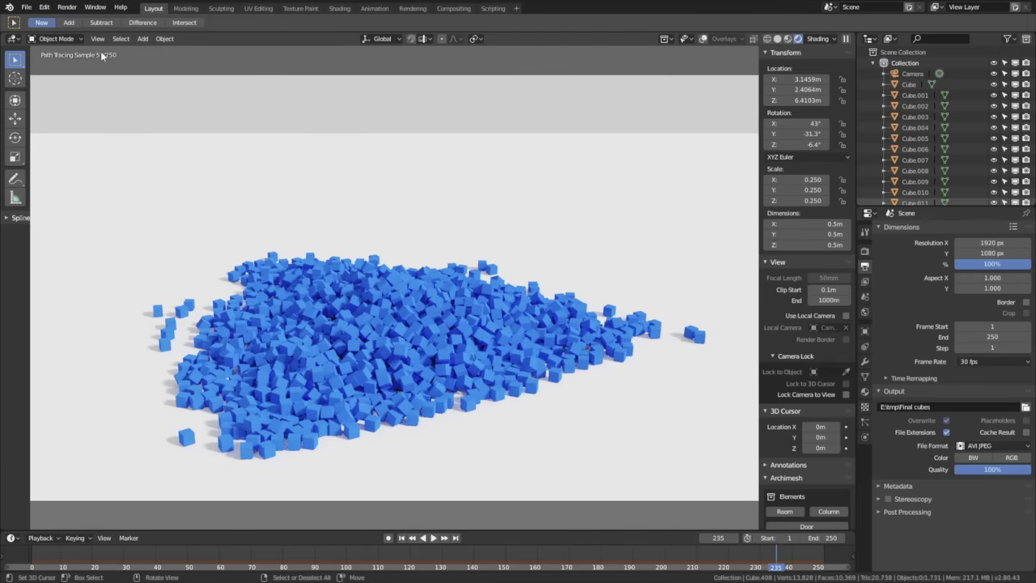
Set the render display mode to Image Editor and start rendering the animation
click(61, 11)
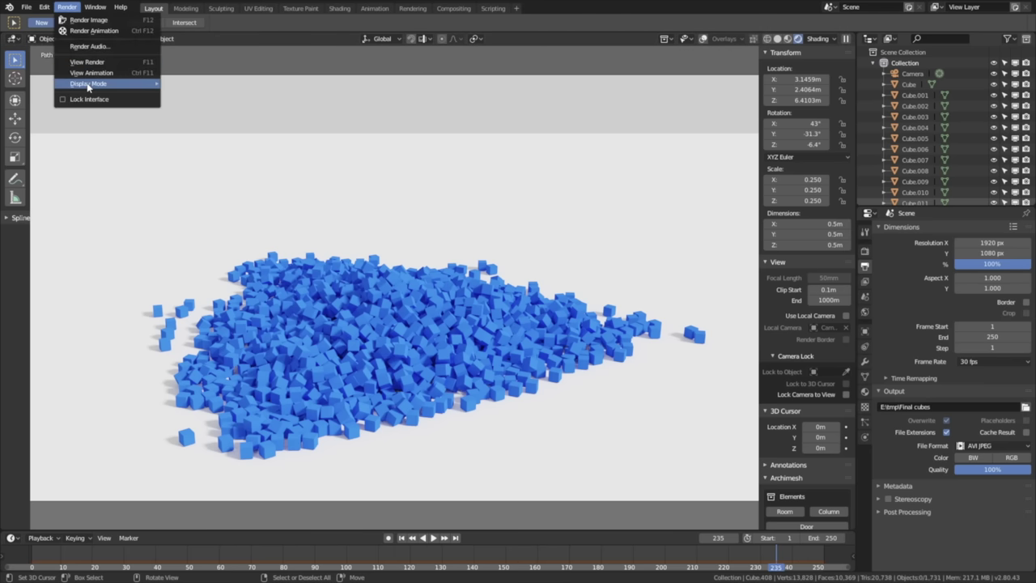
mouse_move(93, 84)
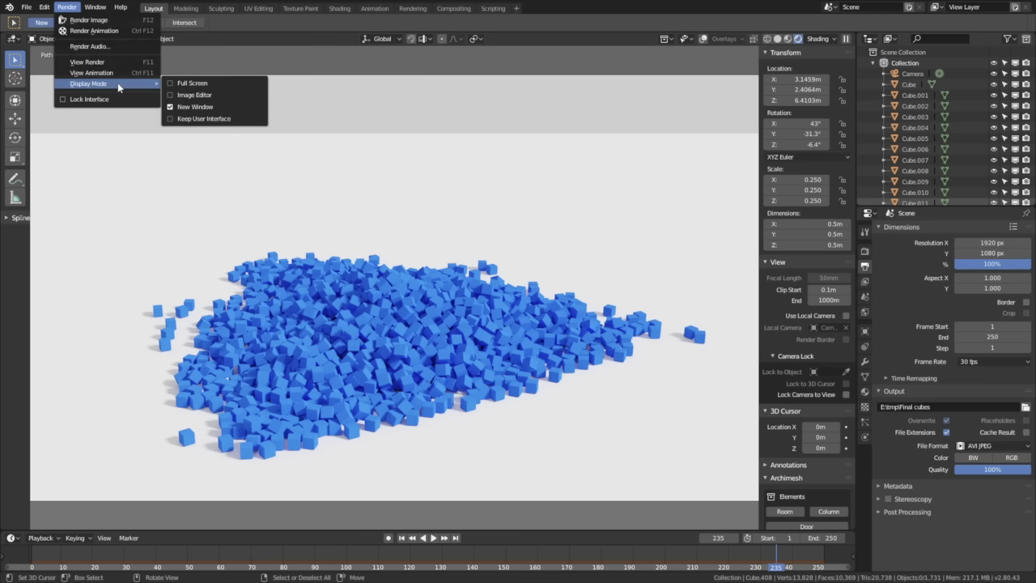
click(193, 95)
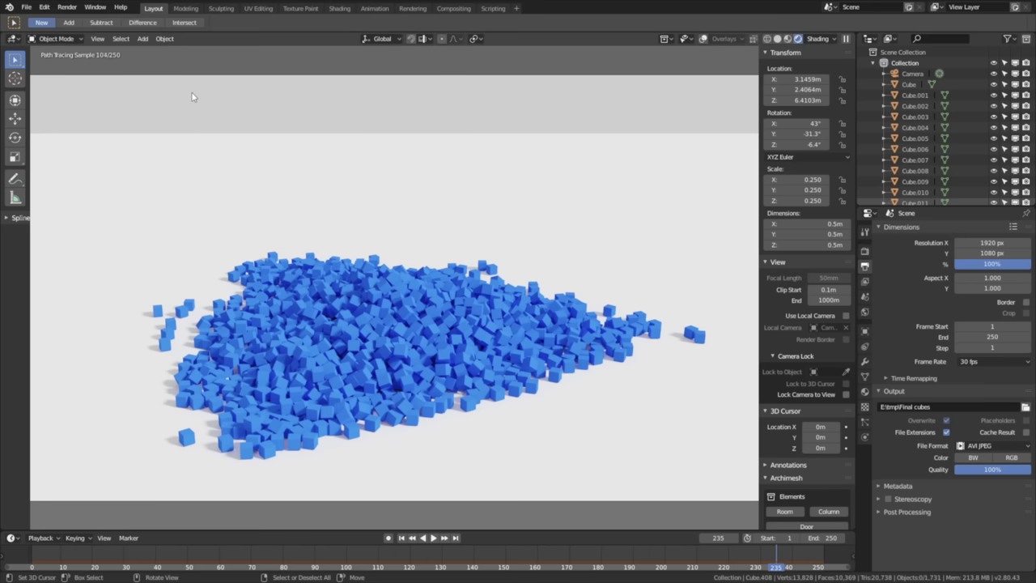
click(69, 8)
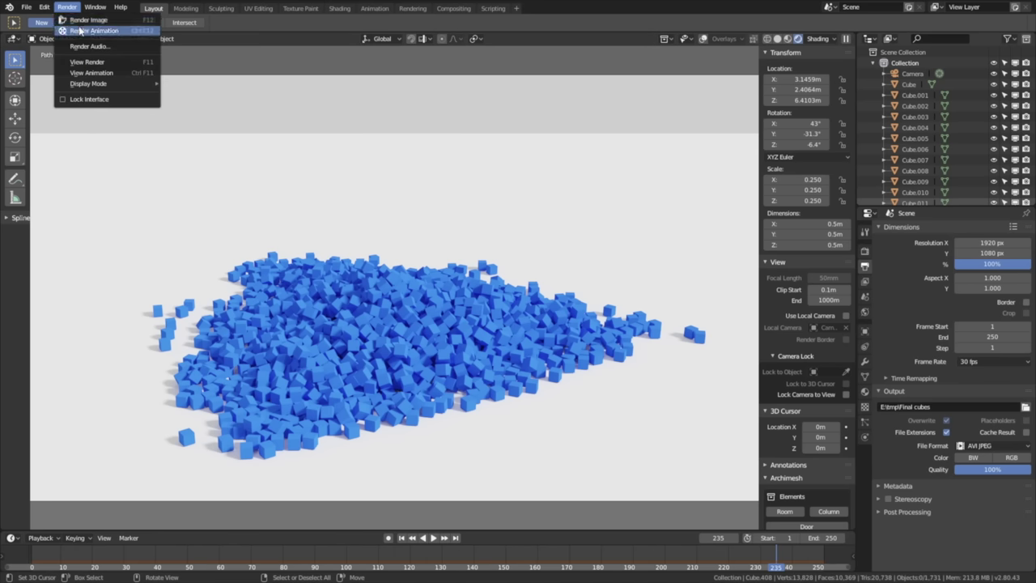